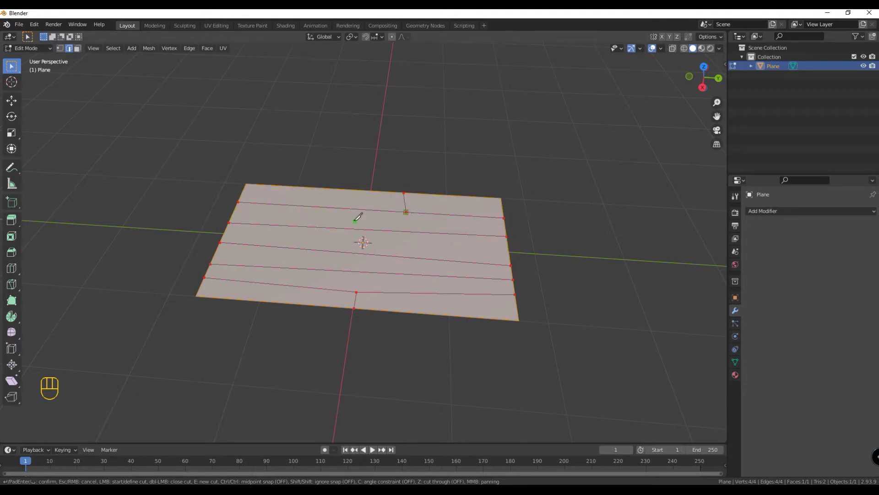
Confirm the knife cuts on the plane and add a Solidify modifier with a thickness of 0.06 m
key("Return")
left_click(789, 211)
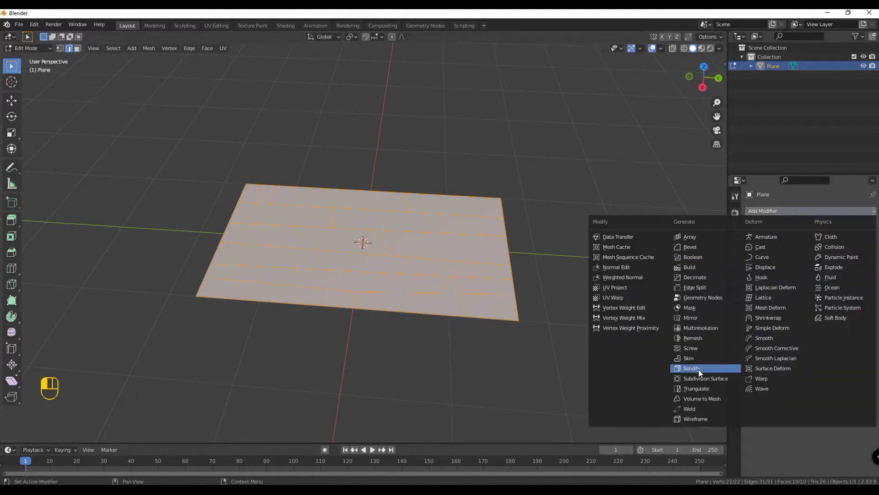
left_click(682, 371)
middle_click_drag(606, 308, 823, 252)
left_click_drag(823, 251, 845, 252)
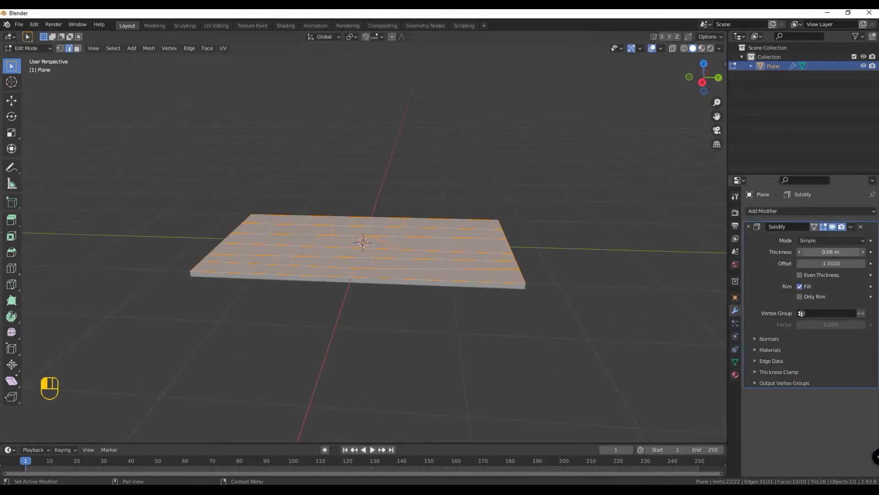
left_click(749, 226)
Add a Bevel modifier to the plane with an amount of 0.01 m and 2 segments
left_click(789, 211)
left_click(671, 244)
scroll(664, 257, "up", 5)
left_click(862, 286)
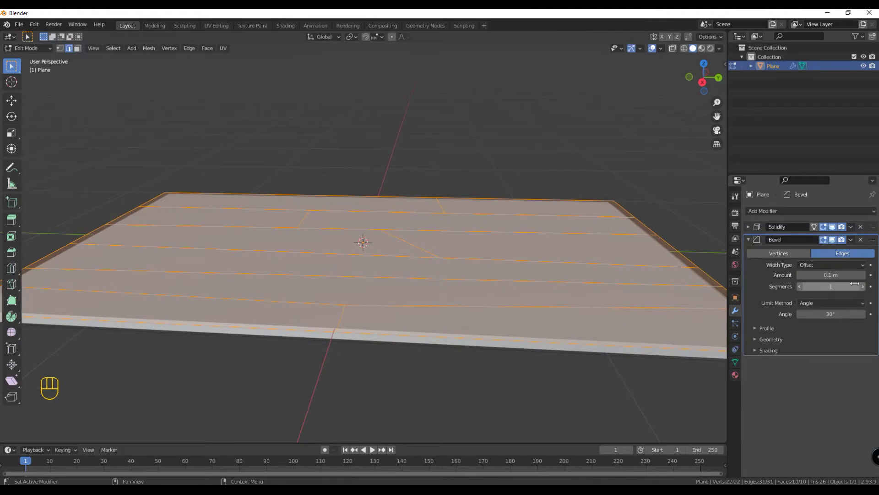
middle_click_drag(467, 369, 470, 384)
scroll(470, 384, "up", 1)
scroll(471, 384, "down", 1)
mouse_move(866, 275)
left_mouse_down()
mouse_move(829, 275)
mouse_move(866, 276)
left_mouse_up()
left_click(863, 276)
Split all of the plane's edges to separate the planks with bevelled gaps
key("ctrl+e")
left_click(234, 172)
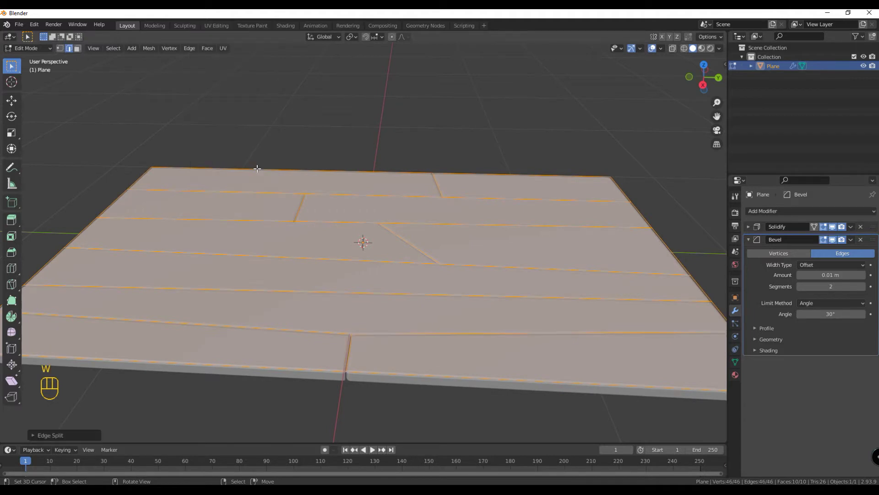
scroll(478, 210, "down", 3)
middle_click_drag(503, 348, 521, 365)
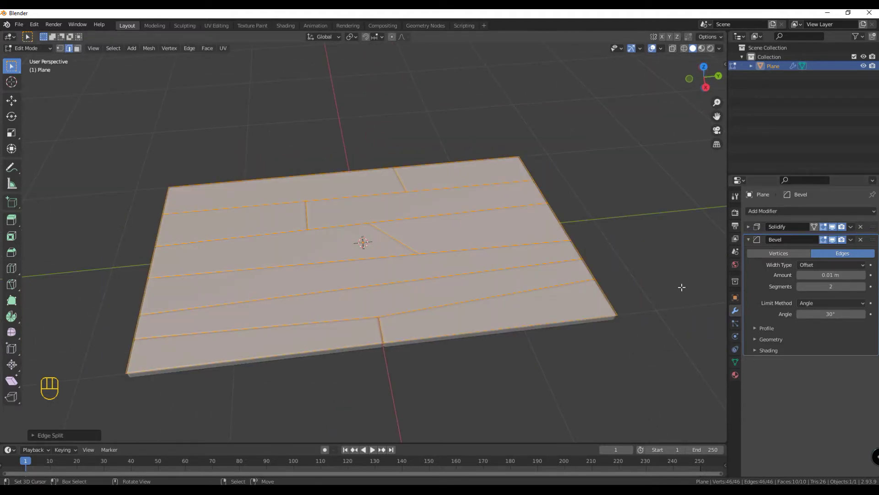
Move the outer end edge of the front plank on the +Y side outward beyond its neighbours
left_click(605, 293)
key("g")
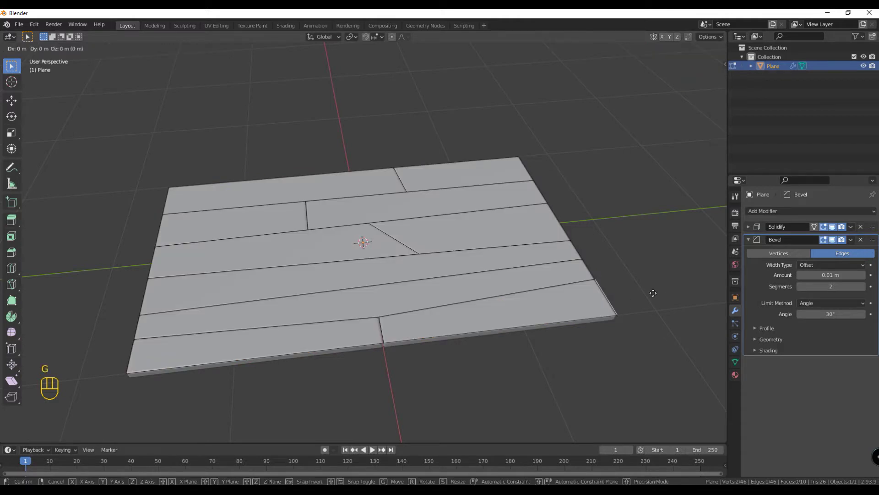
left_click(672, 294)
Add a centred lengthwise loop cut to that extended plank and move its outer end vertex to make the end uneven
key("ctrl+r")
left_click(634, 294)
right_click(636, 294)
key("1")
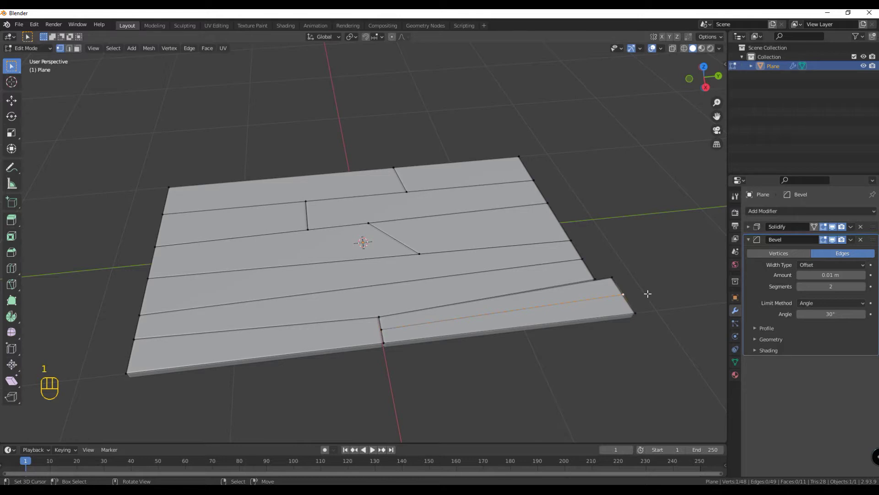
key("g")
left_click(525, 328)
Add two lengthwise loop cuts to the front plank on the -Y side
key("ctrl+r")
left_click(130, 351)
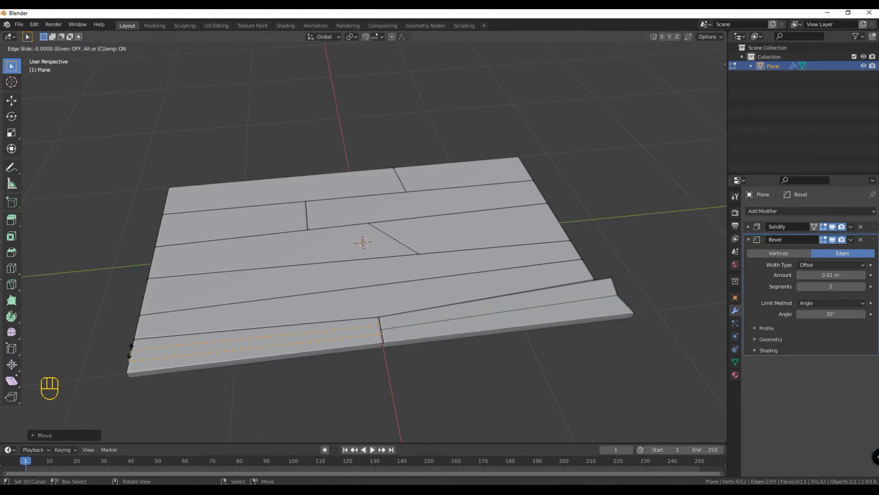
key("Escape")
Shift the middle end segment of the newly cut plank inward along Y and pull the adjacent plank's end outward
scroll(79, 379, "up", 2)
key("2")
left_click(72, 385)
key("g")
key("y")
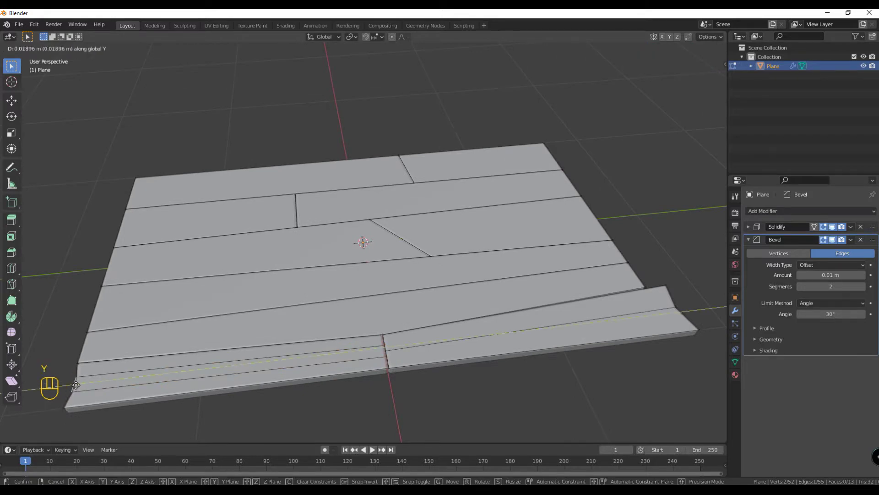
left_click(74, 360)
left_click(623, 255)
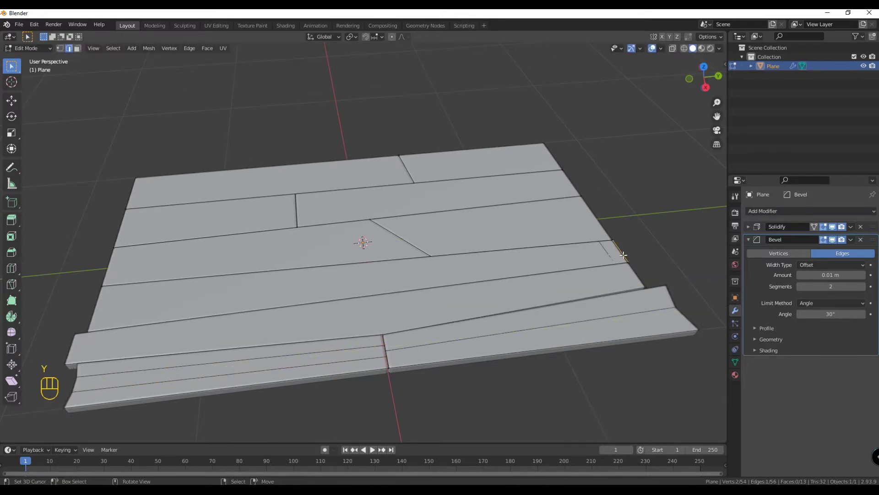
key("g")
key("y")
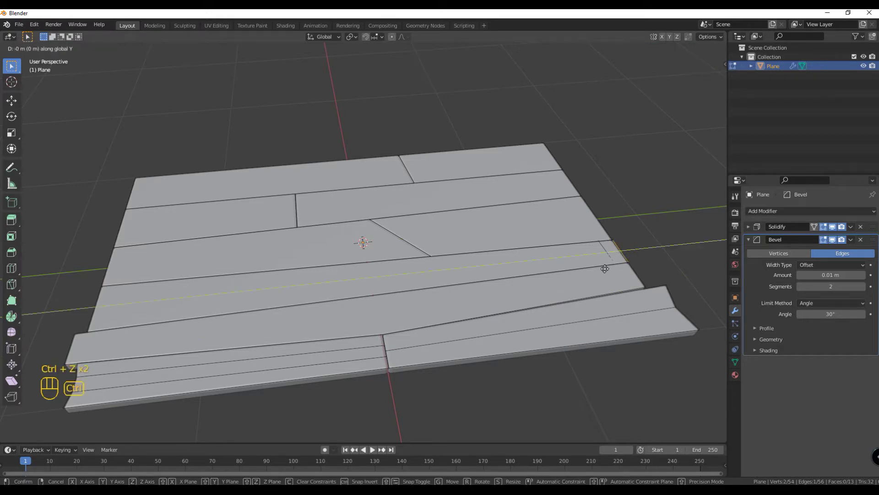
key("Escape")
key("ctrl+z")
Pull the fourth plank's +Y end and the third plank's -Y end, counted from the back, outward along Y
key("g")
key("y")
left_click(650, 253)
right_click(137, 265)
key("g")
key("y")
left_click(123, 266)
Pull the second-rearmost plank's +Y end and the rearmost plank's -Y end outward
right_click(579, 194)
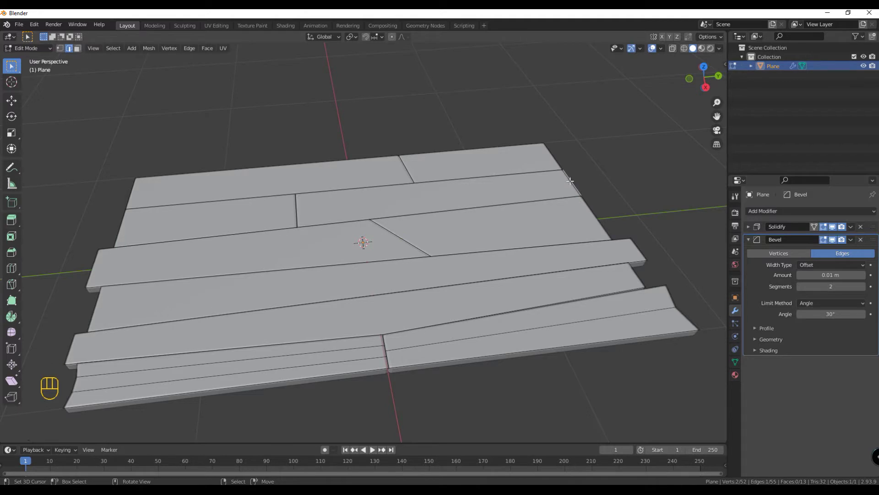
key("g")
key("y")
left_click(599, 195)
right_click(130, 193)
key("g")
left_click(142, 189)
Switch to Object Mode, add a cube for the table leg and scale it down to a small block
middle_click_drag(141, 189, 315, 329)
key("shift+a")
key("Tab")
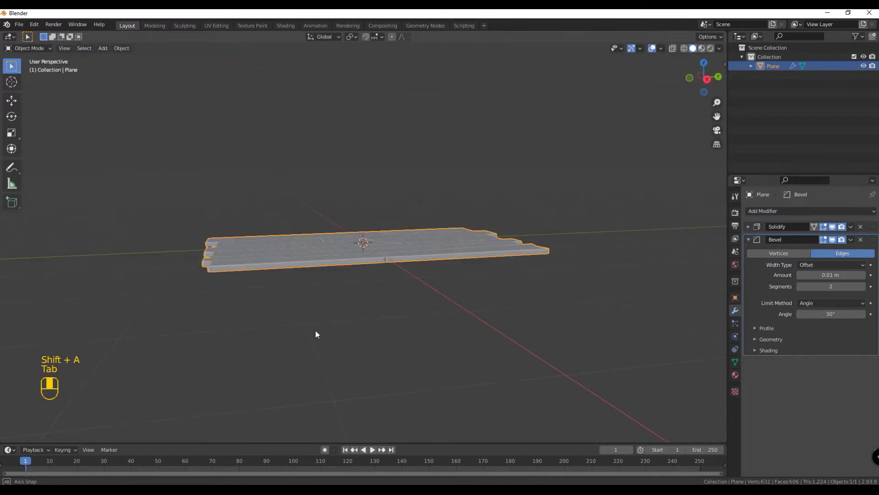
key("shift+a")
mouse_move(275, 297)
left_click(350, 308)
key("s")
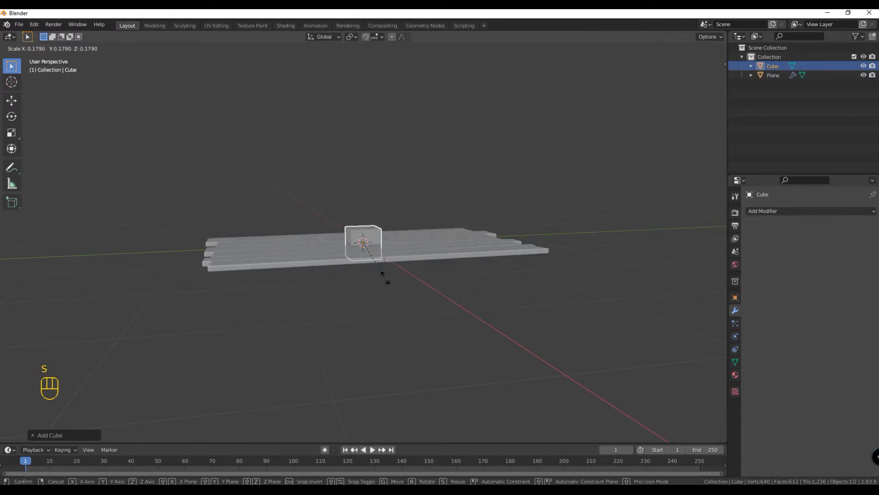
left_click(369, 269)
Move the small cube along X and about 1.35 m along Y to a corner of the tabletop
key("KP_7")
key("g")
key("x")
left_click(429, 268)
key("g")
key("y")
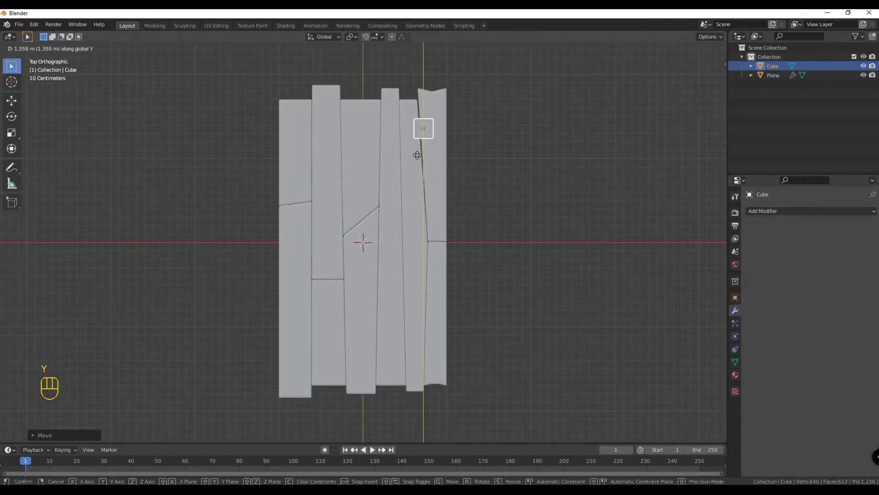
left_click(428, 157)
Stretch the cube along Z in front view and lower it along Z to form a leg
key("KP_1")
key("s")
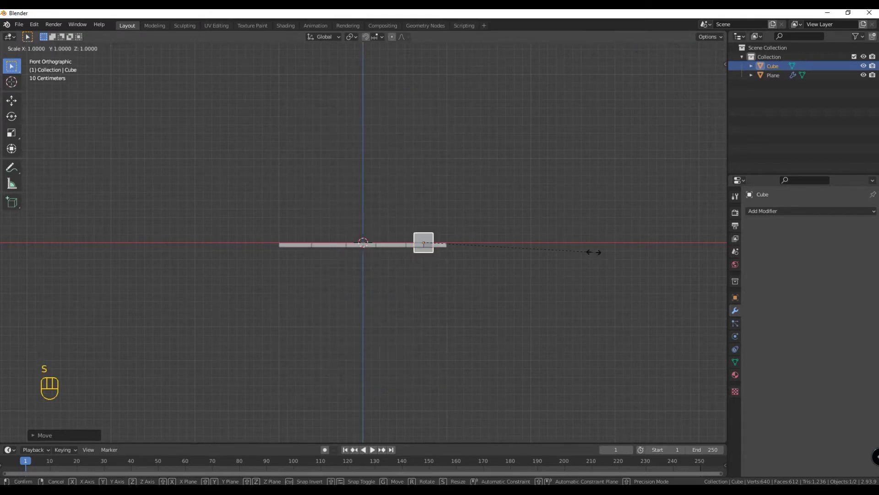
key("z")
left_click(455, 320)
key("g")
key("z")
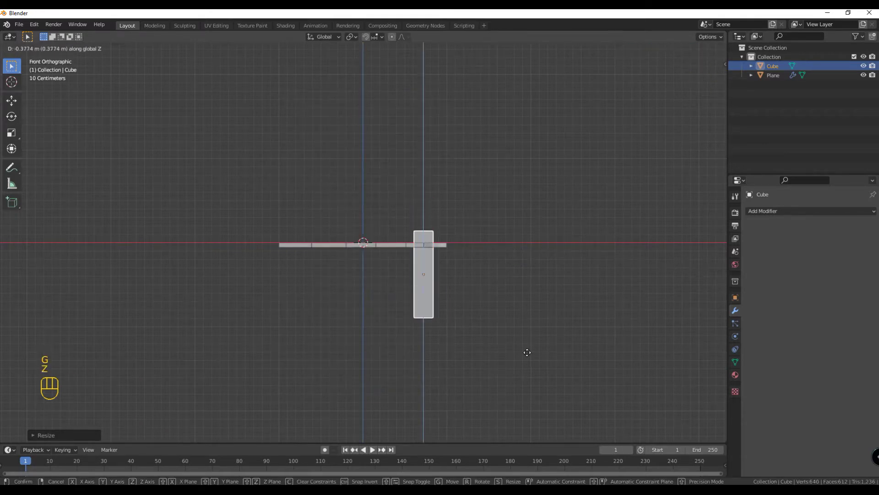
left_click(493, 308)
Scale the leg down to make it thinner and lengthen it along Z by a factor of about 2.55
middle_click_drag(493, 309, 462, 295)
key("s")
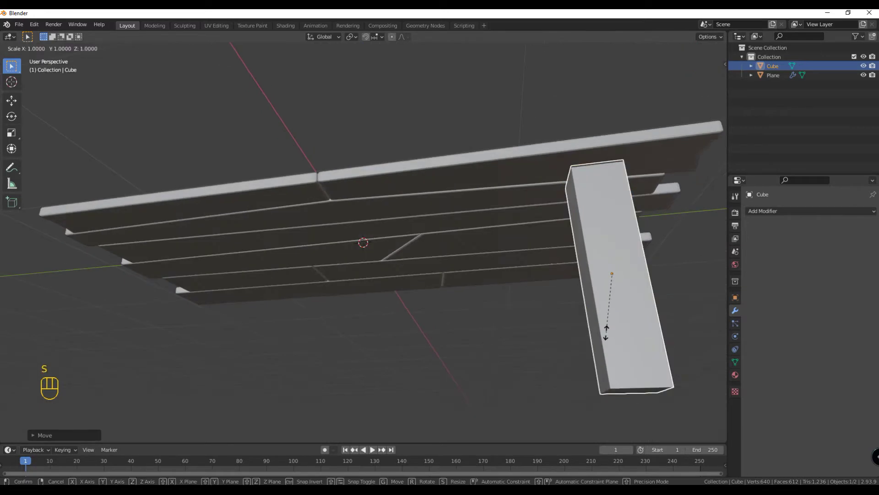
key("z")
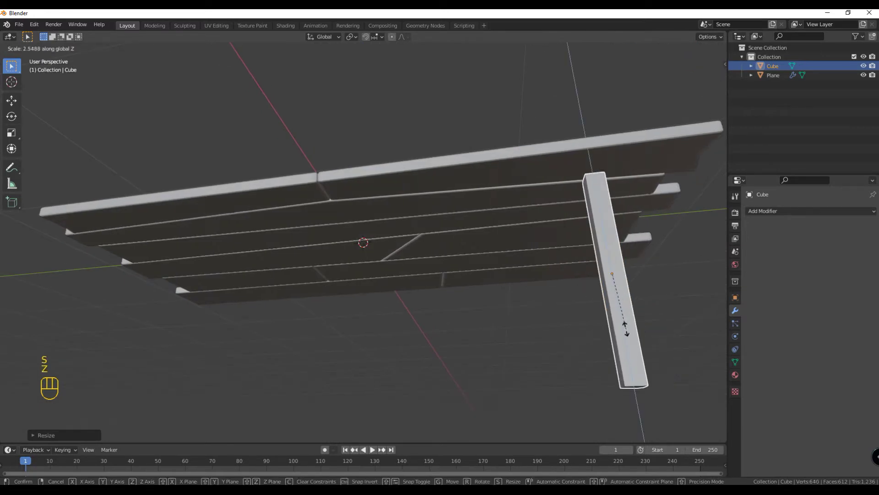
left_click(623, 331)
Set the snap target to Face and move the leg along Z to meet the tabletop's underside
middle_click_drag(623, 331, 649, 332)
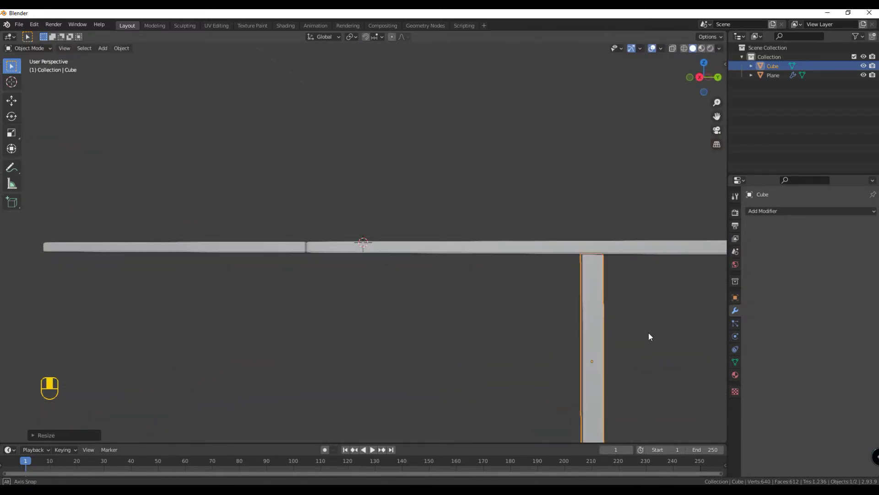
left_click(376, 37)
left_click(367, 92)
middle_click_drag(590, 293, 617, 303)
key("g")
key("z")
left_click(600, 315)
Add a Mirror modifier to the leg with Plane as mirror object, mirroring on the X and Y axes
left_click(779, 210)
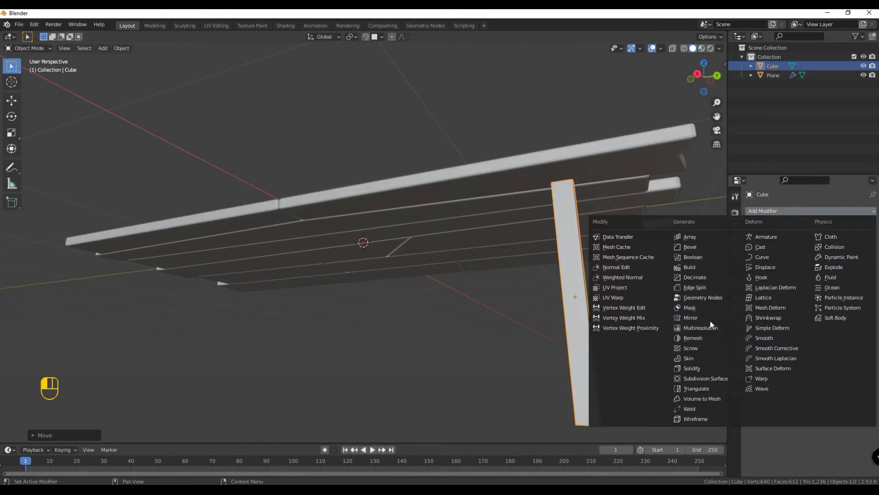
left_click(719, 305)
left_click(626, 221)
left_click(830, 240)
middle_click_drag(527, 366, 497, 354)
scroll(419, 328, "down", 4)
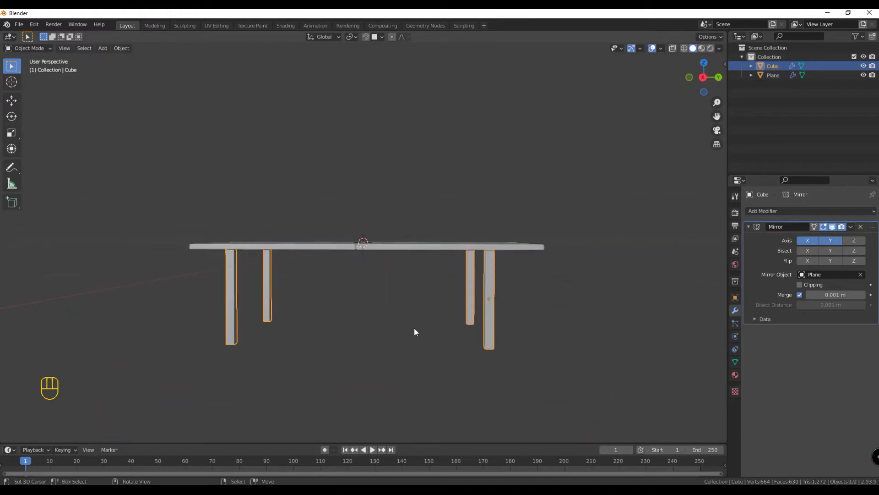
Add another cube for a crossbar and scale it down to a small block
scroll(344, 323, "down", 2)
middle_click_drag(346, 317, 460, 301)
key("shift+a")
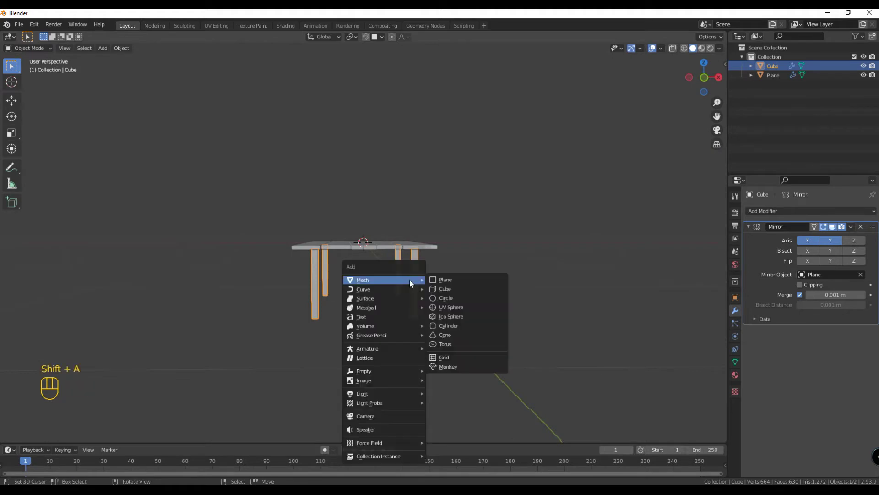
left_click(451, 289)
key("s")
left_click(371, 252)
Lower the new cube along Z near the leg bottoms and stretch it along X to span between the legs
key("KP_1")
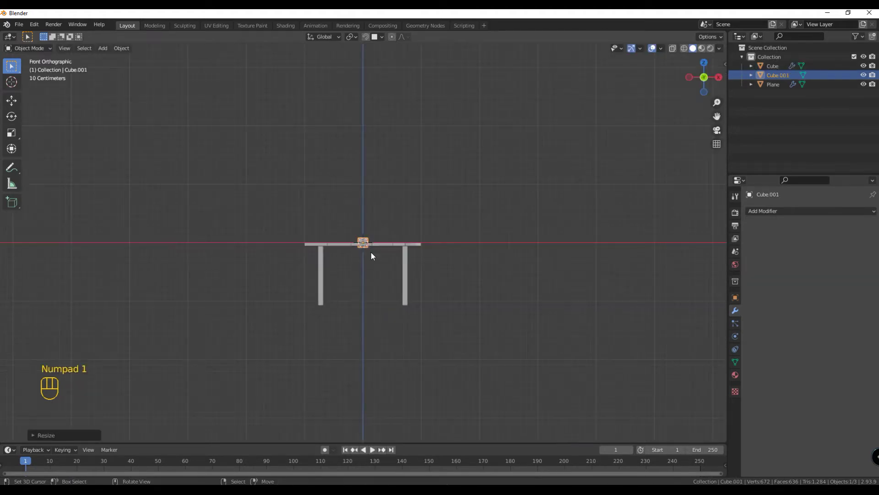
key("g")
key("z")
left_click(395, 303)
key("s")
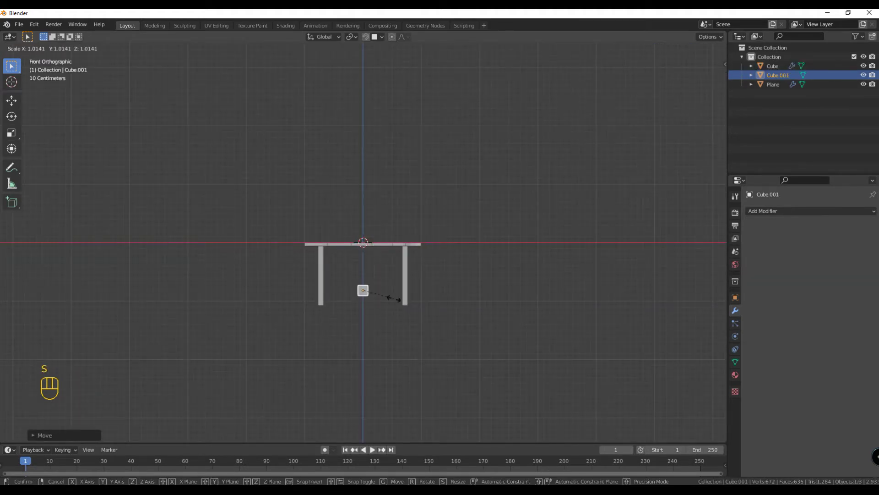
key("x")
left_click(604, 316)
Scale the crossbar down along Y until it is thinner than the legs
scroll(589, 360, "up", 7)
key("s")
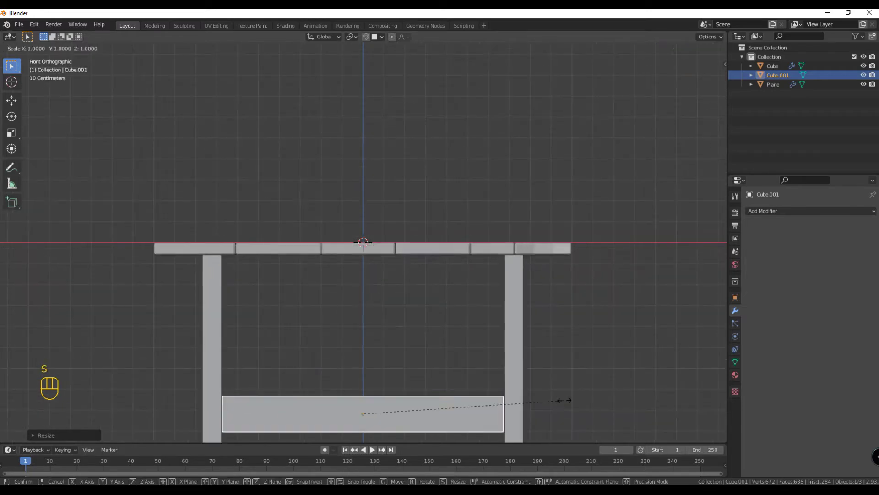
right_click(568, 403)
middle_click_drag(567, 403, 464, 392)
key("KP_3")
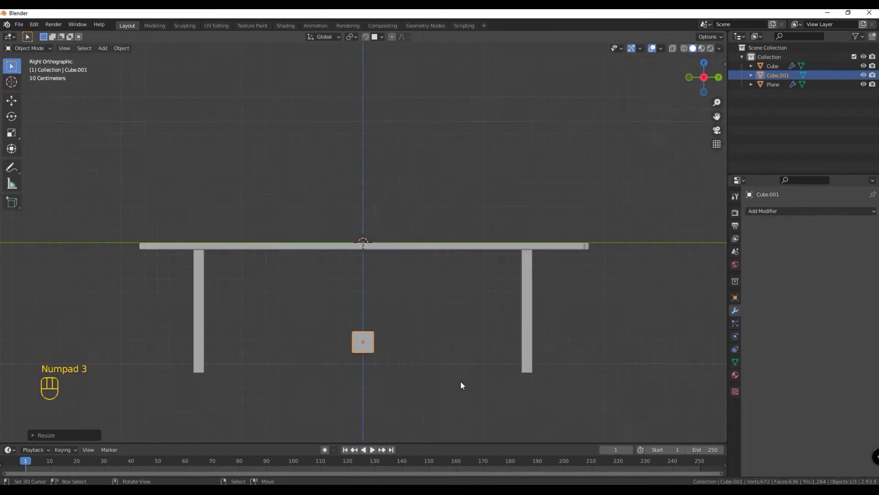
key("s")
key("y")
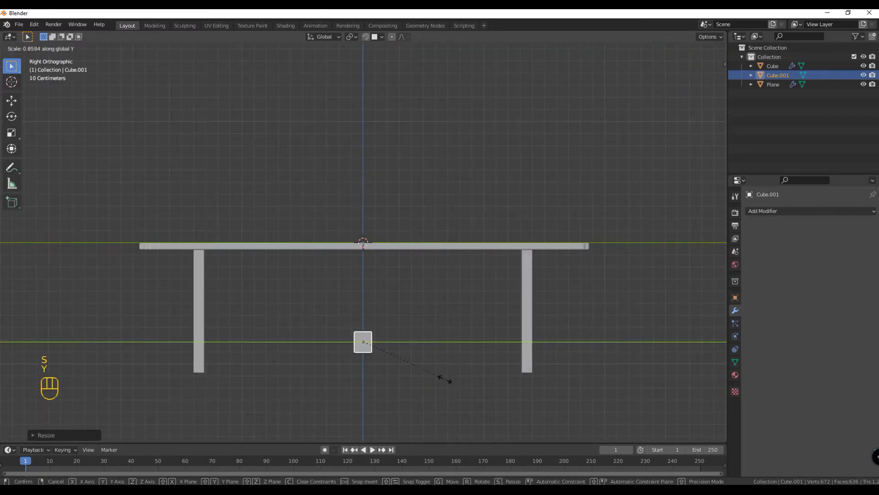
left_click(378, 374)
Move the crossbar about 1.35 m along Y to centre it on the end pair of legs
key("KP_1")
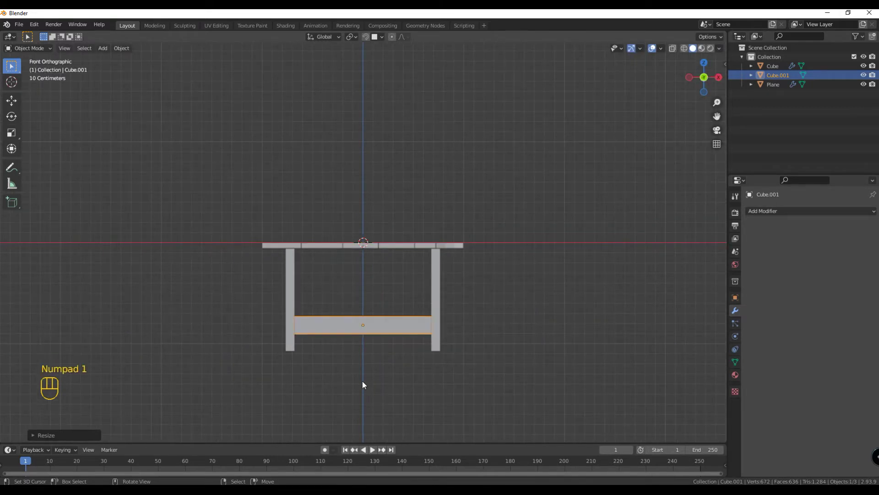
key("KP_3")
key("g")
key("y")
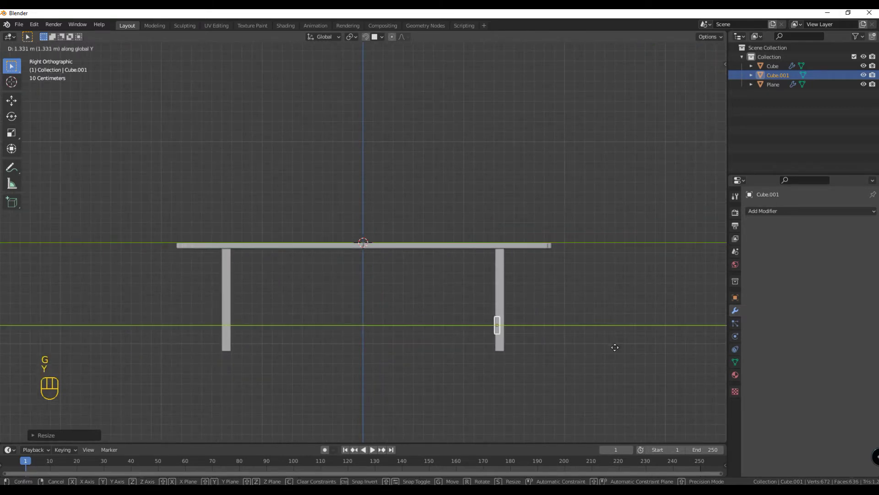
left_click(617, 351)
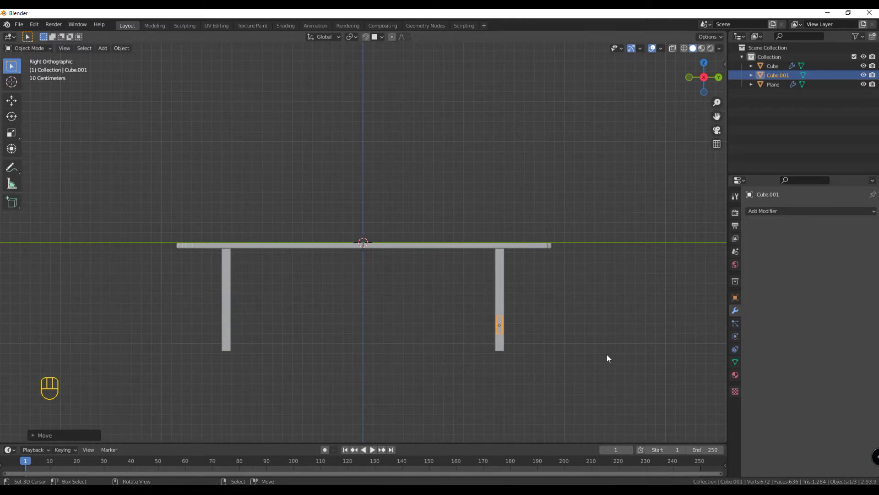
Add a Mirror modifier to the crossbar with Plane as mirror object, mirroring only on the Y axis
left_click(787, 210)
left_click(690, 317)
left_click(808, 241)
left_click(831, 240)
middle_click_drag(631, 345, 563, 348)
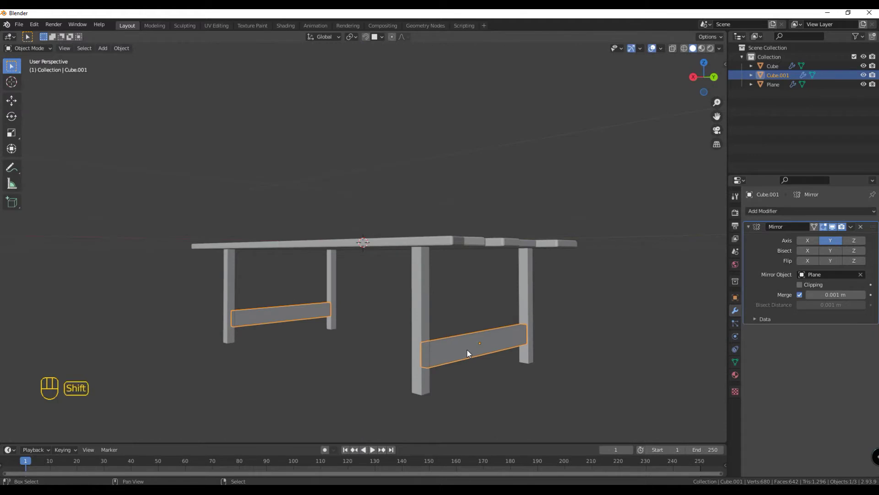
Duplicate the crossbar in place and rotate the copy 90° about Z
key("shift+d")
key("Escape")
key("r")
key("z")
key("KP_9")
key("KP_0")
key("KP_Enter")
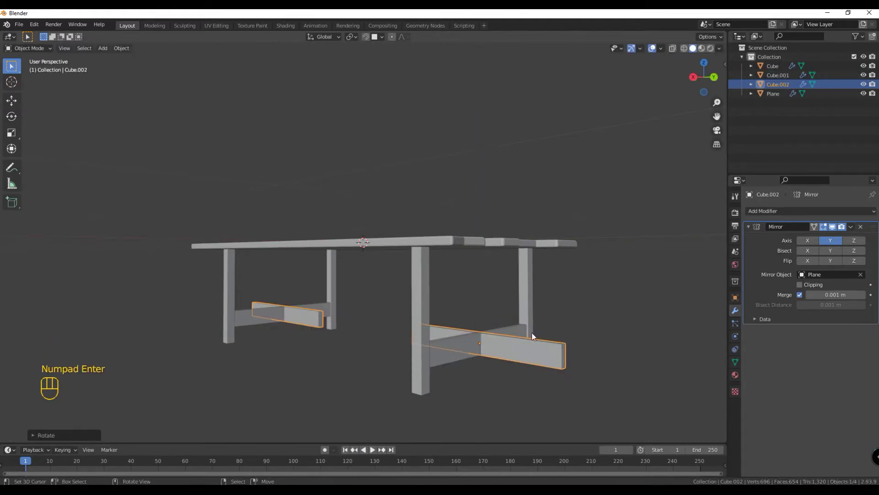
Remove the Mirror modifier from the rotated crossbar and move it along Y to the middle of the table
left_click(860, 226)
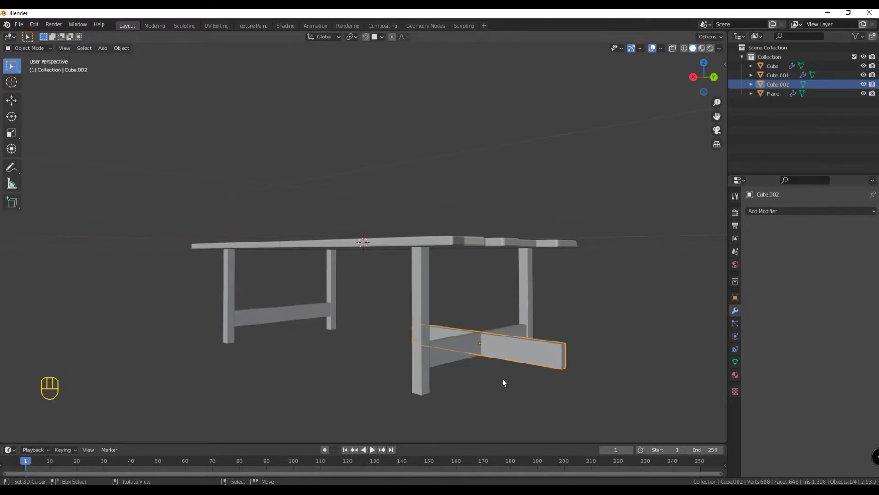
key("KP_3")
key("g")
key("y")
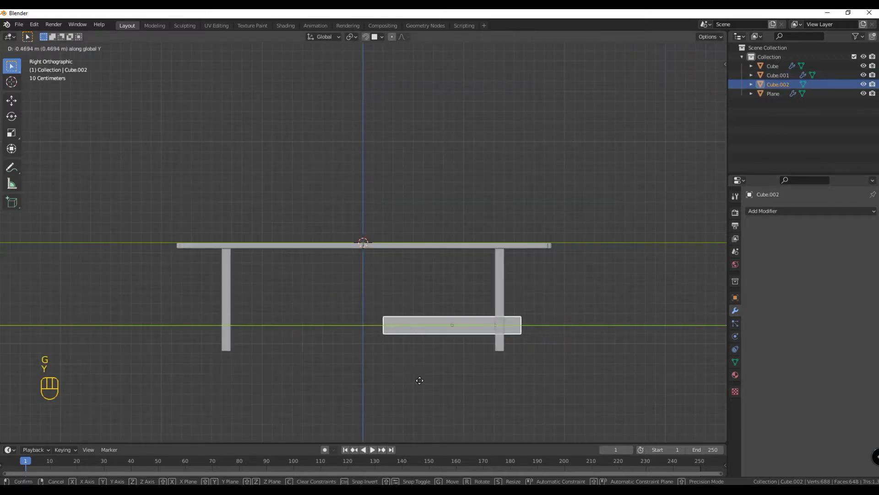
left_click(344, 373)
Scale the lengthwise crossbar about 1.93 times along Y so it spans between the two end pairs of legs
key("s")
key("y")
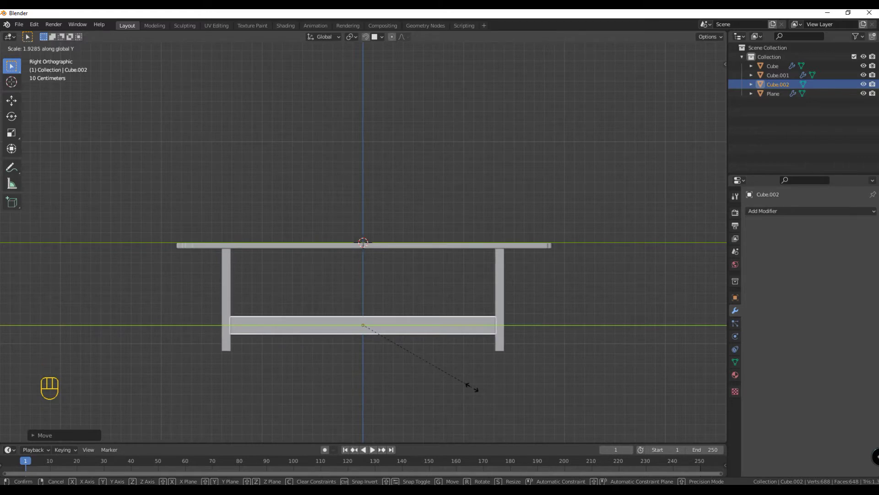
left_click(472, 387)
left_click(800, 211)
left_click(711, 312)
left_click(860, 274)
middle_click_drag(510, 254, 480, 298)
left_click(861, 226)
Duplicate the mirrored end crossbar and raise the copy about 0.67 m along Z to just beneath the tabletop
middle_click_drag(598, 351, 525, 347)
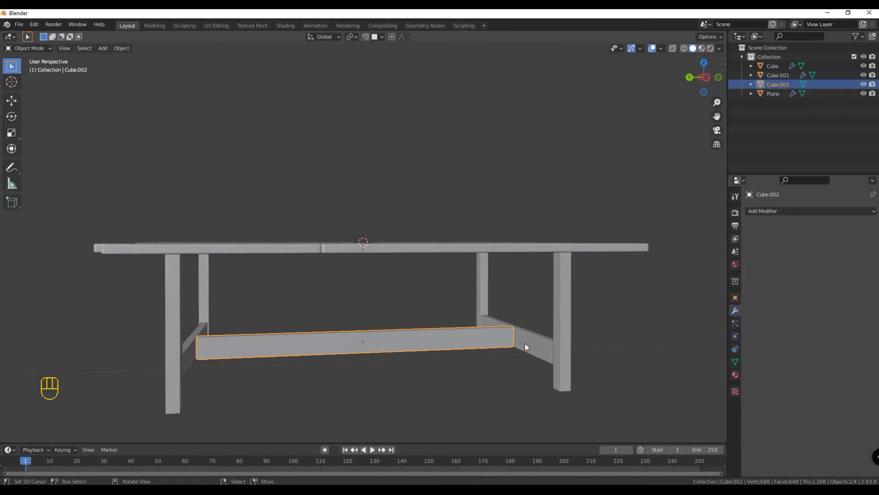
left_click(530, 344)
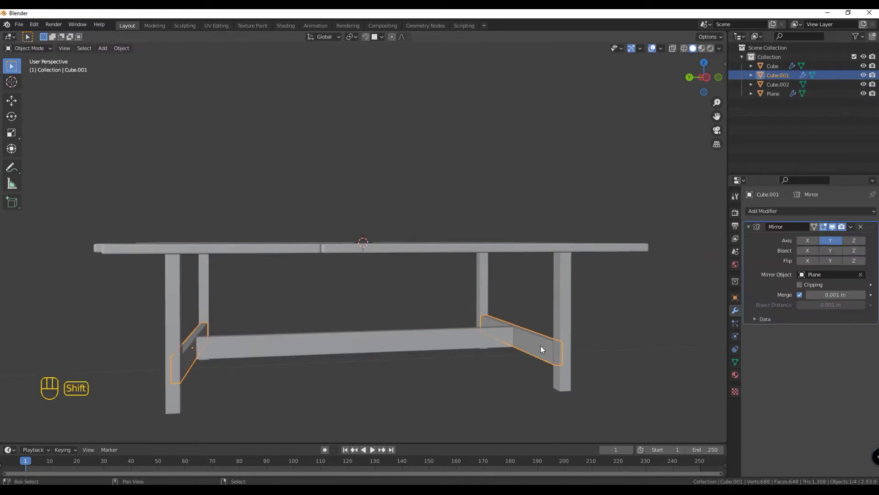
key("shift+d")
key("z")
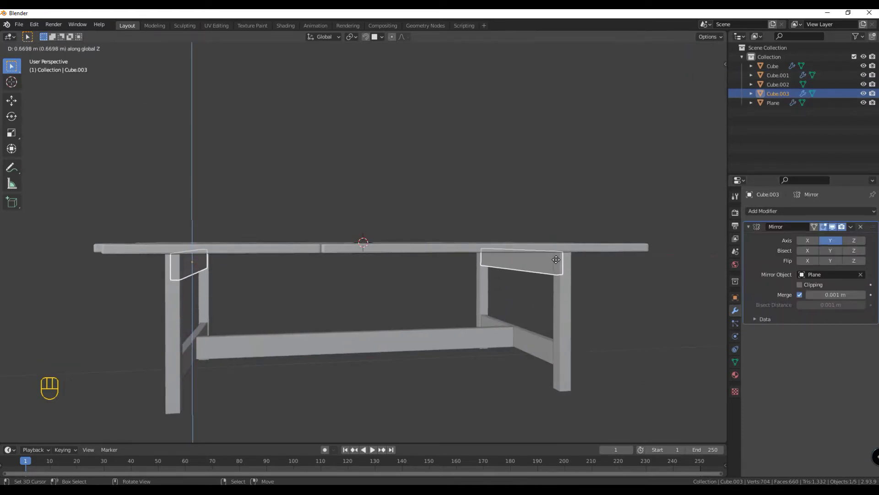
left_click(578, 266)
Move the upper end crossbar outward along Y until it sits against the outer faces of the legs
key("KP_3")
key("g")
key("z")
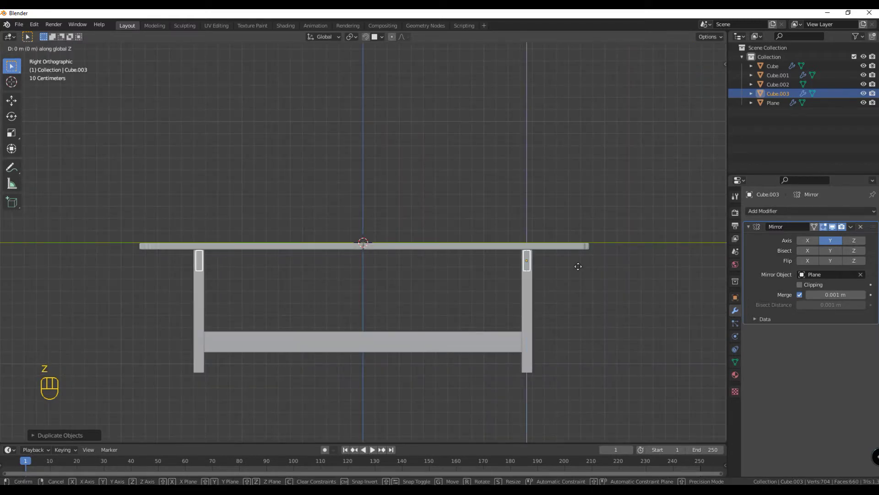
key("y")
left_click(588, 268)
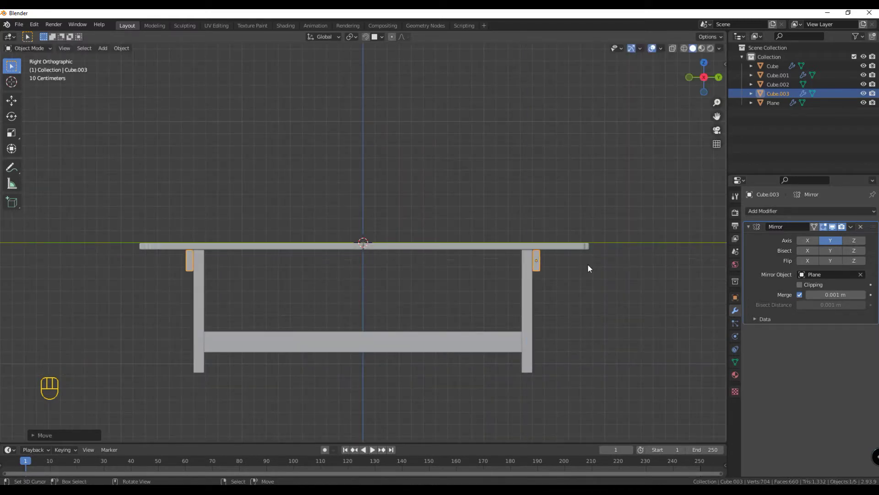
Duplicate the lengthwise crossbar and raise the copy along Z to just beneath the tabletop
left_click(430, 349)
key("shift+d")
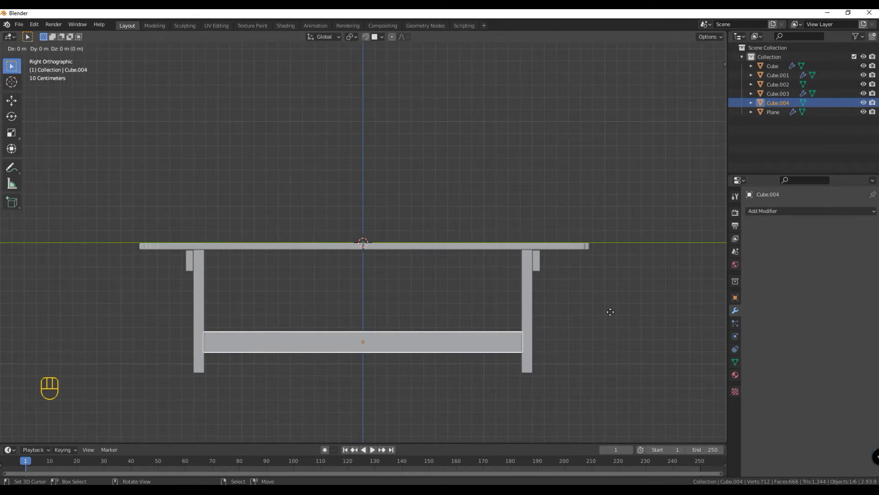
key("z")
left_click(615, 249)
Move the raised lengthwise board along X to the outer side of the legs
key("KP_7")
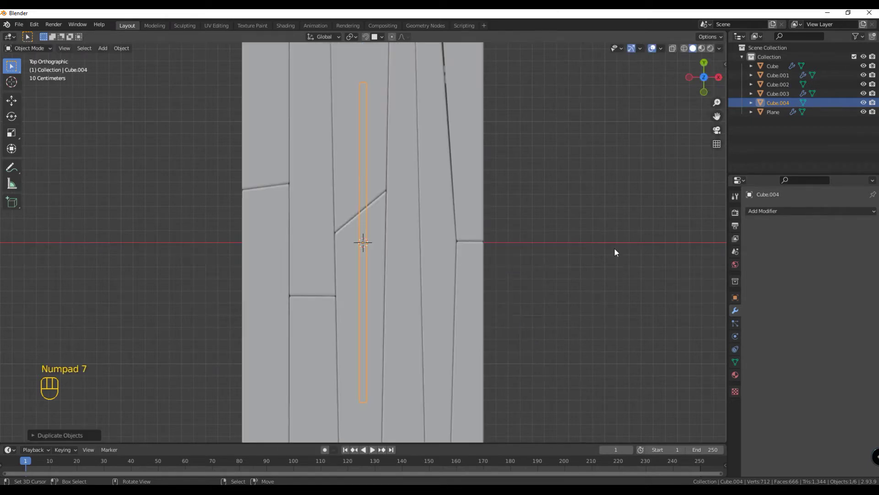
middle_click_drag(615, 252, 545, 298)
key("g")
key("x")
left_click(660, 168)
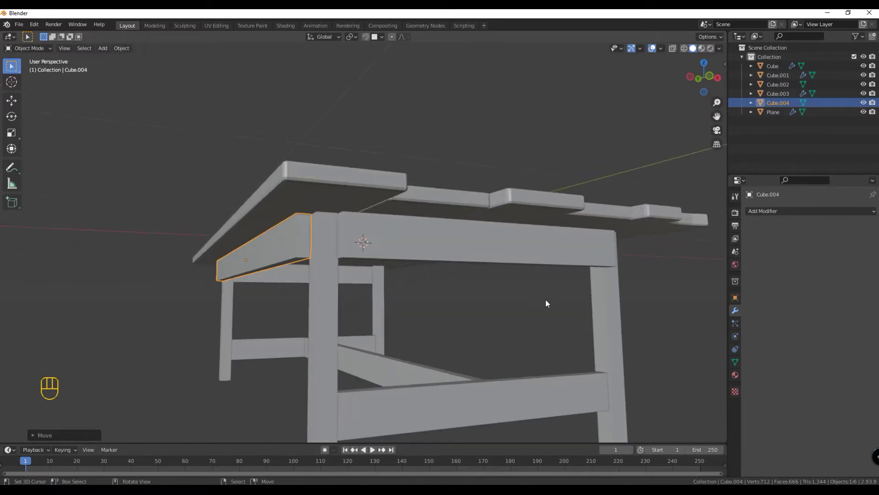
Scale the raised side board up along Y until it covers the legs and the upper end boards
key("s")
key("y")
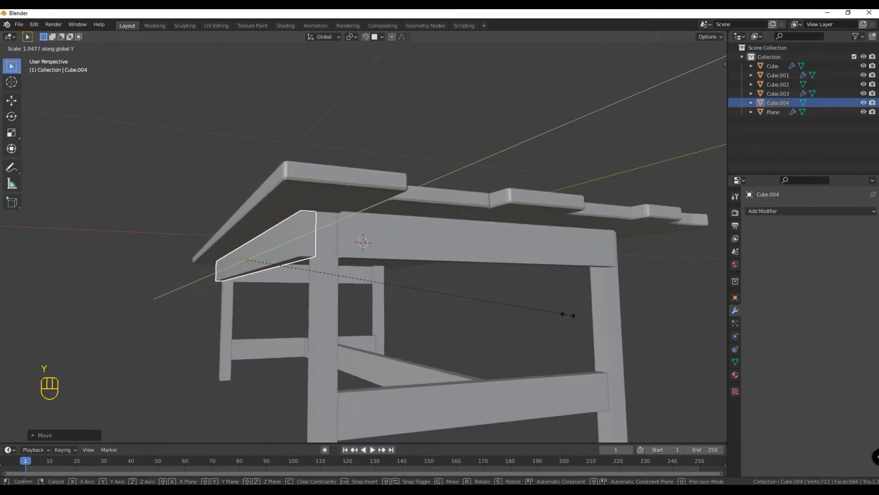
left_click(281, 348)
middle_click_drag(282, 348, 350, 351)
key("s")
key("y")
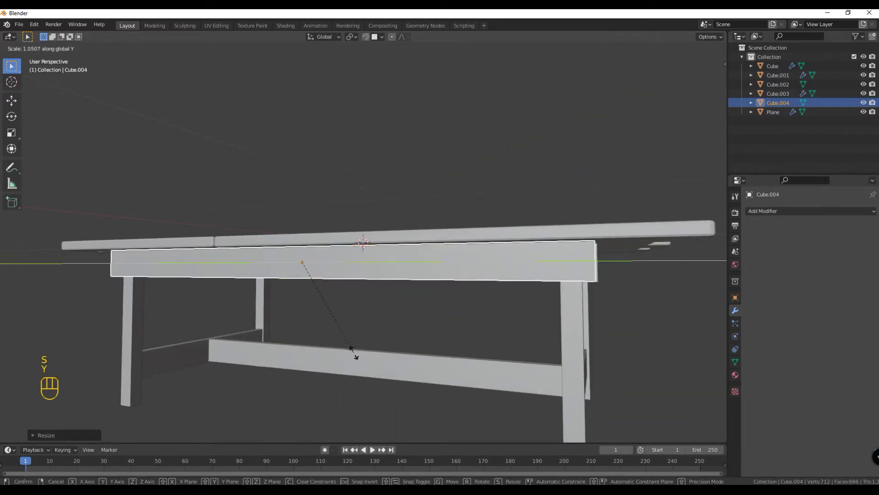
left_click(354, 353)
Scale up the upper end boards until they meet the side board, and adjust their height along Z beneath the tabletop
middle_click_drag(682, 347, 418, 239)
left_click(417, 239)
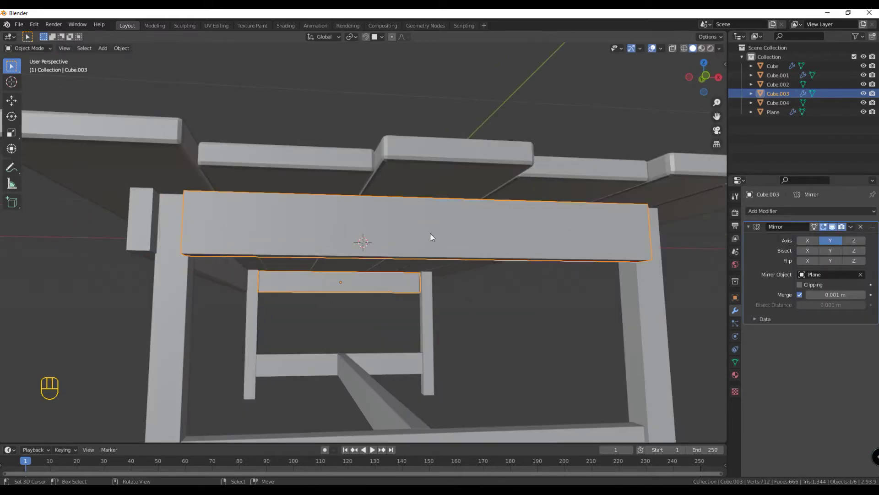
key("s")
left_click(447, 240)
key("g")
key("z")
left_click(448, 238)
middle_click_drag(63, 306, 84, 302)
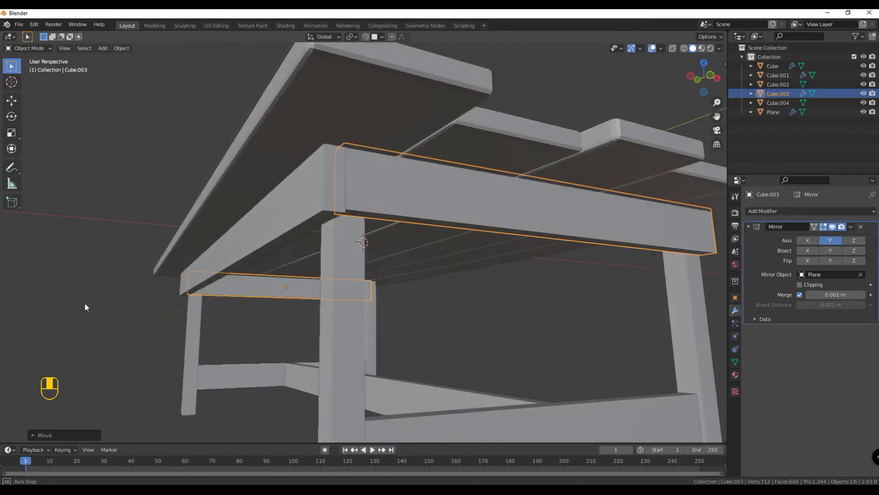
Move the bottom face of the upper side board along Z to line up with the end boards' lower edge
left_click(298, 237)
middle_click_drag(298, 237, 454, 321)
key("3")
key("Tab")
key("3")
right_click_drag(155, 268, 151, 269)
key("ctrl+z")
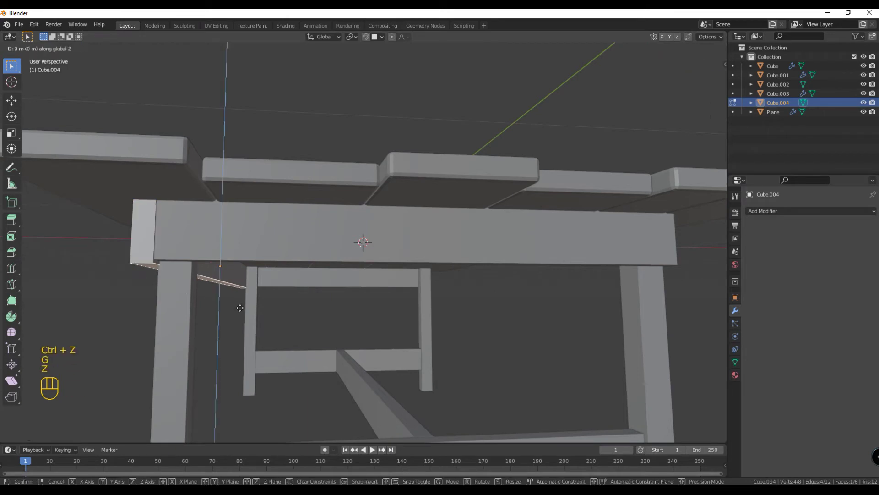
Add a Mirror modifier on the X axis to the upper side board with Plane as mirror object
left_click(799, 212)
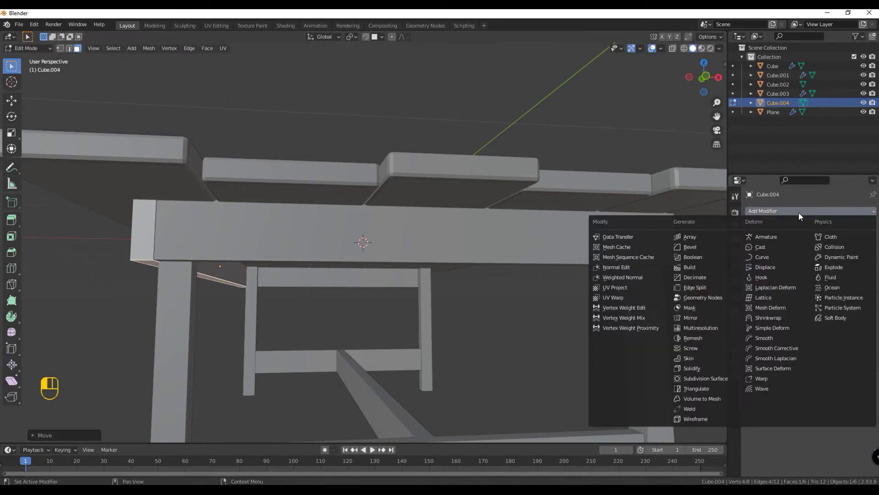
left_click(706, 318)
left_click(861, 274)
left_click(475, 169)
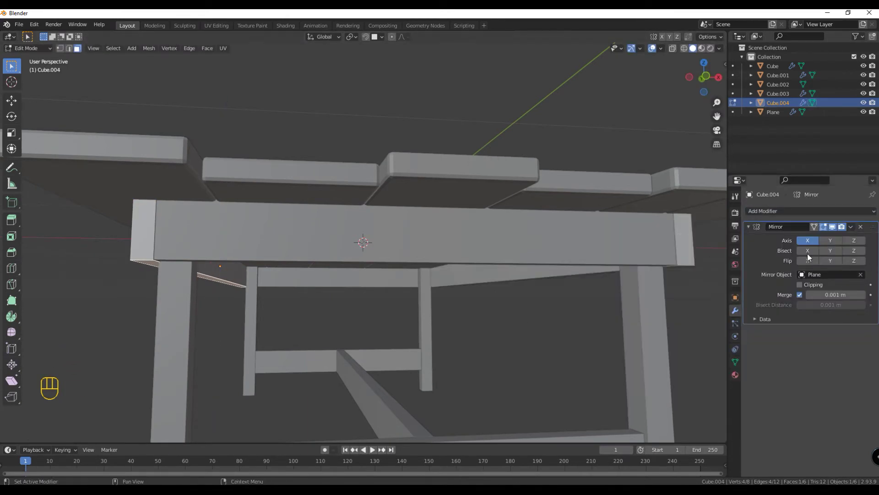
Return to Object Mode, add a cube to the scene and scale it down
middle_click_drag(697, 303, 696, 328)
scroll(696, 328, "down", 3)
key("shift+a")
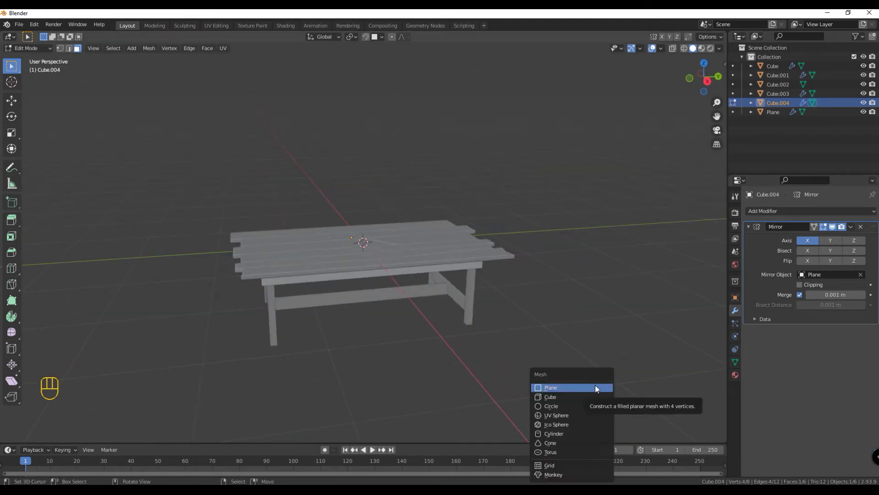
key("Tab")
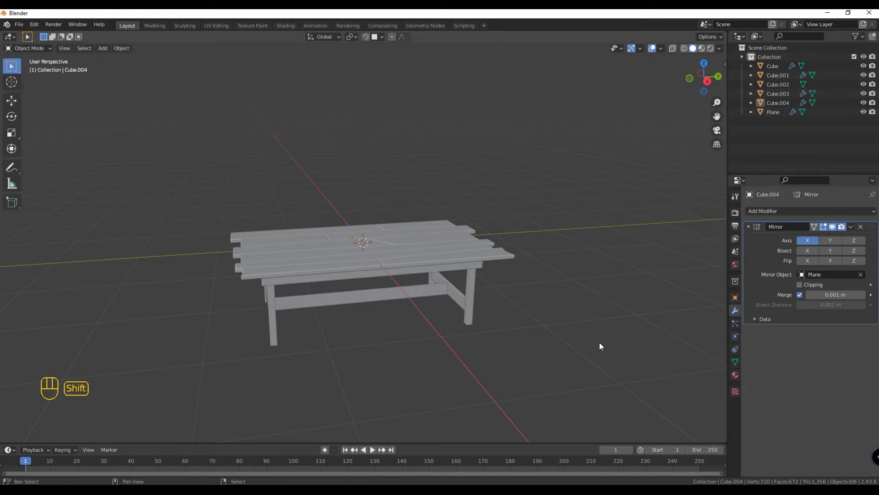
key("shift+a")
mouse_move(595, 298)
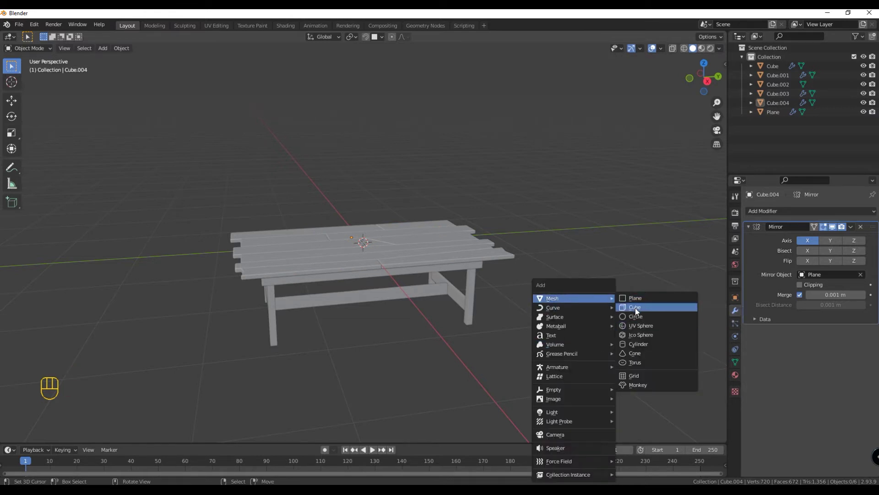
left_click(636, 307)
key("s")
left_click(474, 283)
Move the small cube along X until it is beside the table
key("g")
key("x")
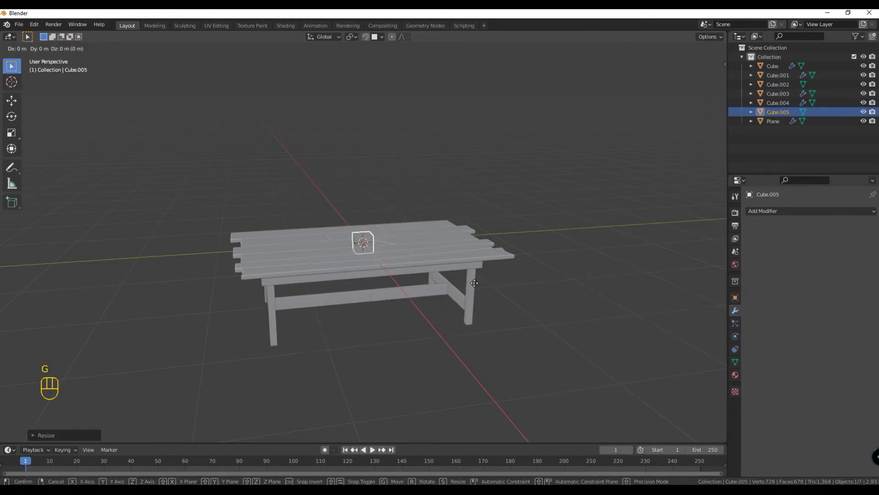
left_click(540, 358)
Flatten the cube along Z and stretch it along Y into a long bench plank
key("s")
key("z")
left_click(467, 334)
key("s")
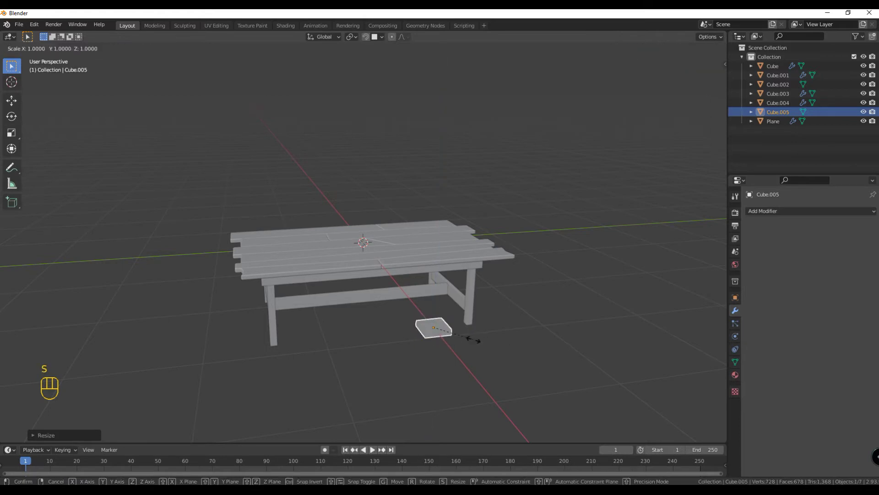
key("y")
left_click(173, 352)
Position the bench plank along X next to the table and lower it along Z to seat height
middle_click_drag(582, 245, 674, 221)
key("g")
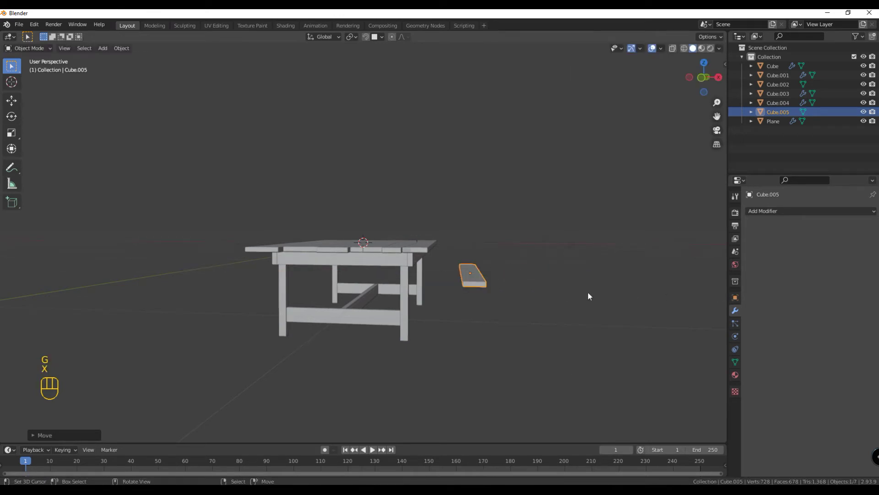
key("z")
left_click(469, 336)
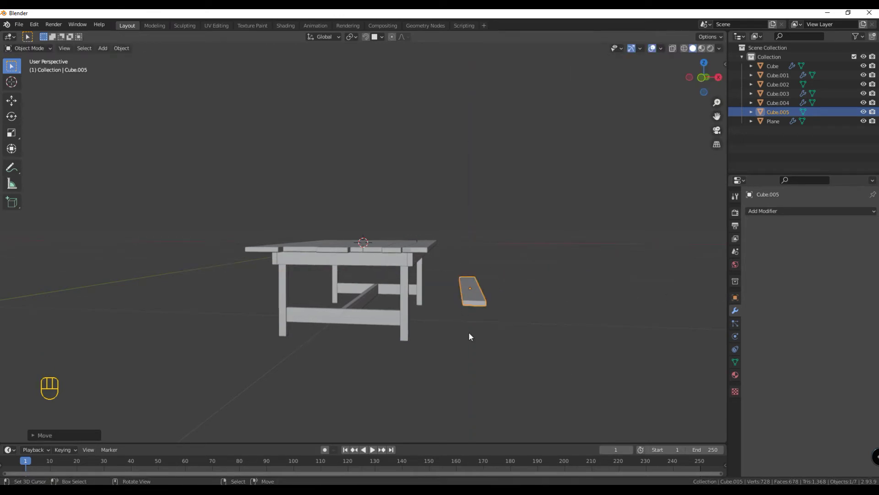
Add an Array modifier to the bench plank with a count of 2 and an X relative offset factor of 1.1
left_click(778, 212)
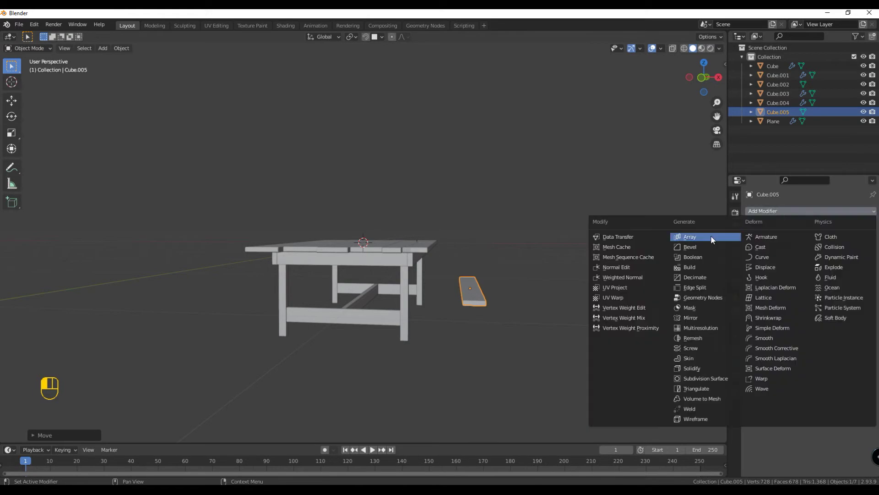
left_click(713, 235)
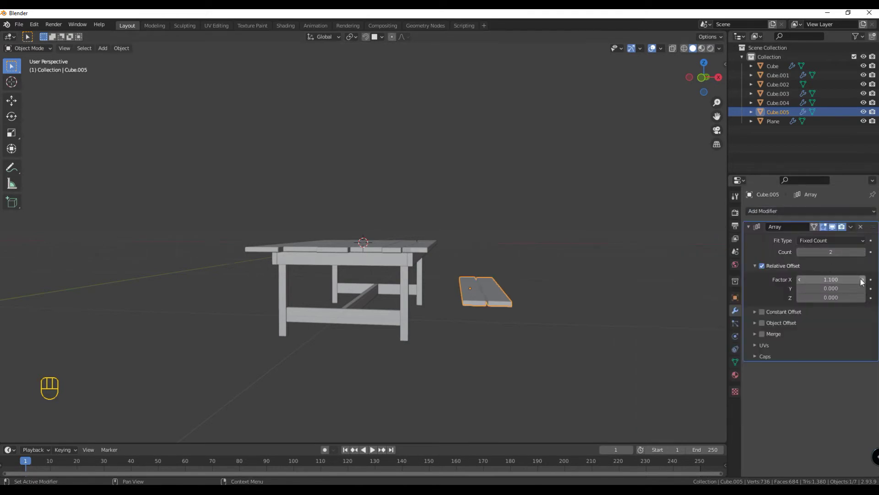
Add another cube for the bench support and scale it down
scroll(609, 333, "up", 1)
key("shift+a")
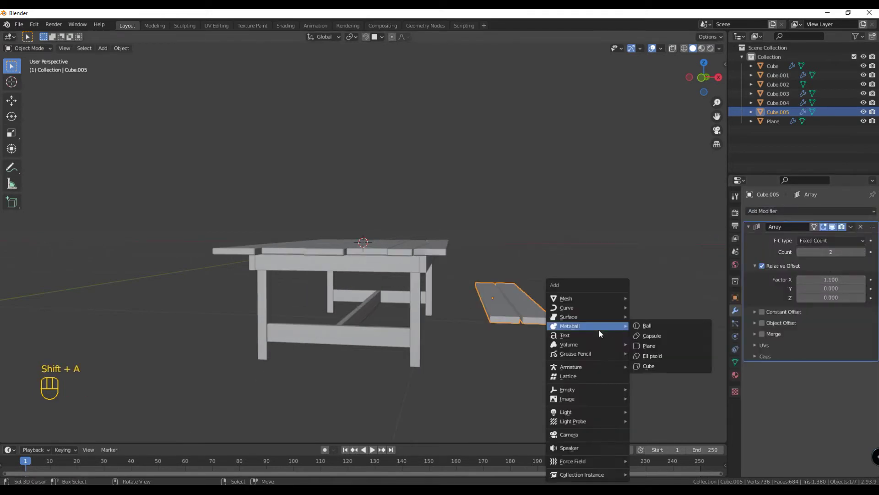
left_click(644, 308)
key("s")
left_click(444, 271)
Lower the support cube along Z and move it about 1.75 m along X to beneath the bench planks
key("g")
key("z")
left_click(659, 413)
key("g")
key("x")
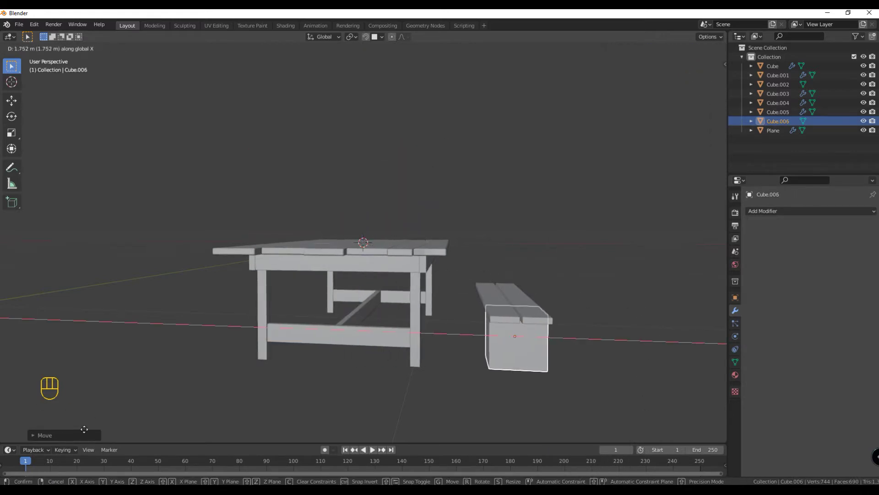
left_click(92, 420)
Resize the support cube and centre it along X under the two bench planks
key("s")
left_click(655, 348)
key("KP_7")
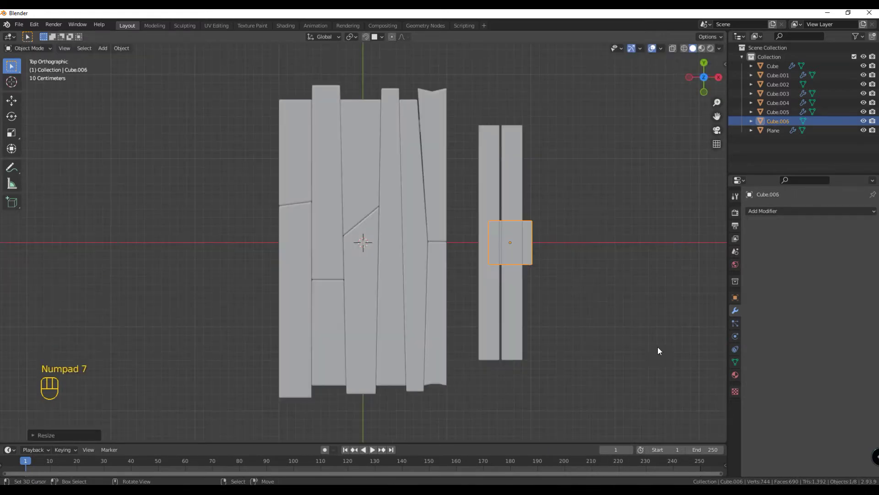
key("g")
key("x")
left_click(638, 351)
Scale the support cube down to a thin board along Y and make it narrower than the bench along X
key("s")
key("y")
left_click(630, 343)
key("s")
key("x")
left_click(612, 335)
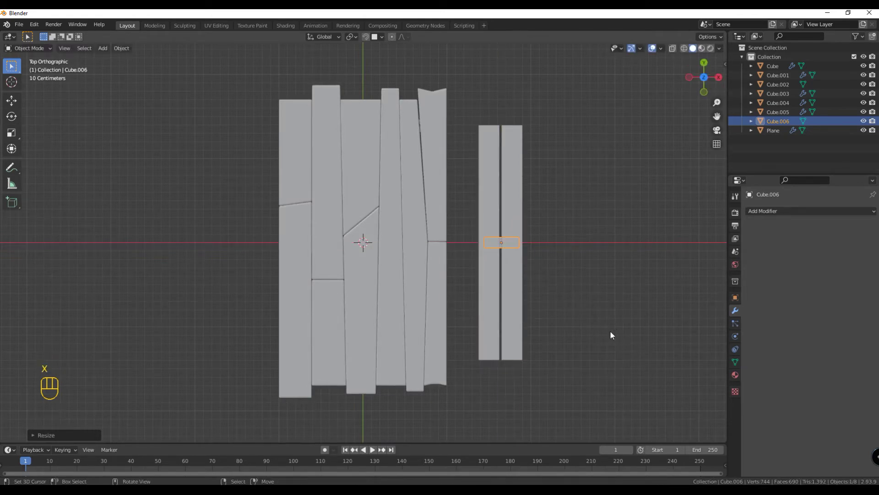
Move the bench support along Y towards the bench's end and adjust it along Z to sit just under the planks
key("g")
key("y")
left_click(595, 313)
mouse_move(595, 312)
middle_mouse_down()
mouse_move(582, 207)
mouse_move(597, 315)
middle_mouse_up()
key("g")
key("z")
left_click(586, 281, "ctrl")
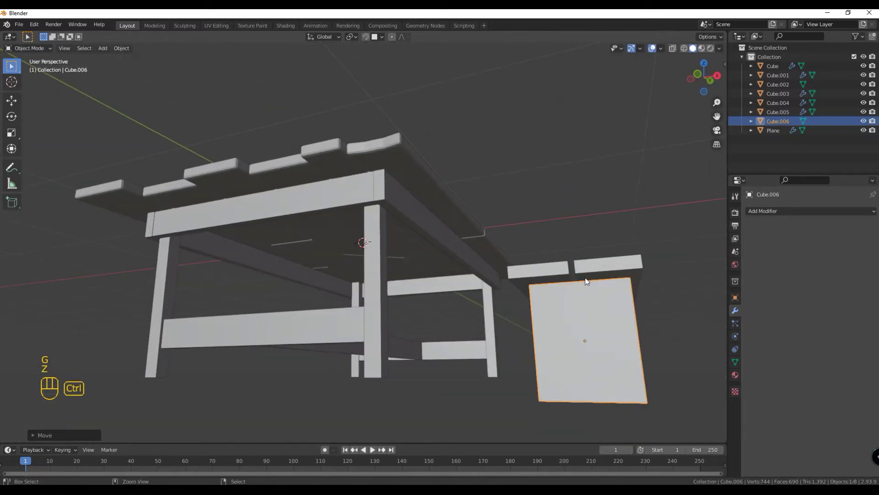
Add three vertical loop cuts to the bench support in Edit Mode: one at the centre and one in each half, sliding the last outward
key("ctrl+r")
key("Tab")
key("ctrl+r")
left_click(567, 399)
key("Escape")
key("ctrl+r")
left_click(554, 341)
key("Escape")
key("ctrl+r")
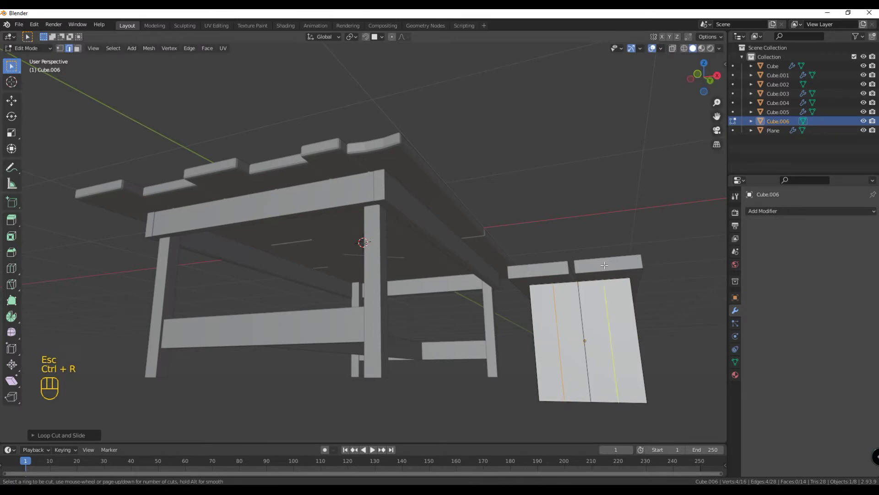
left_click(609, 330)
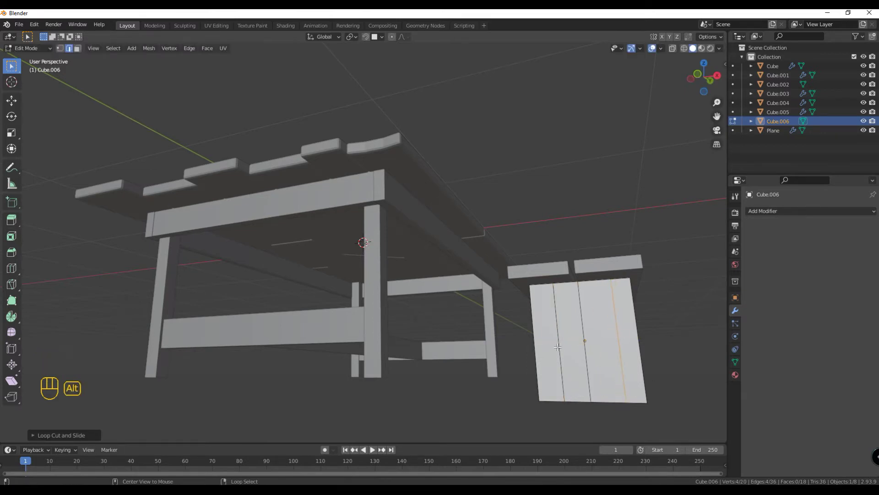
Slide the vertical edge loop in the support's half nearer the table outward towards its edge
key("g")
left_click(595, 409)
middle_click_drag(600, 415, 556, 340)
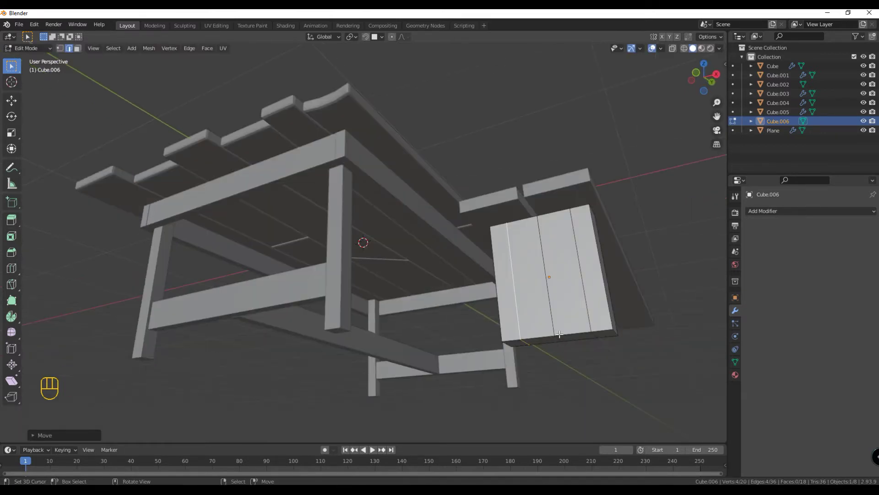
Raise the bench support's bottom centre edge into a V-shaped notch and mirror the support along Y about the bench planks (Cube.005)
key("g")
left_click(594, 337)
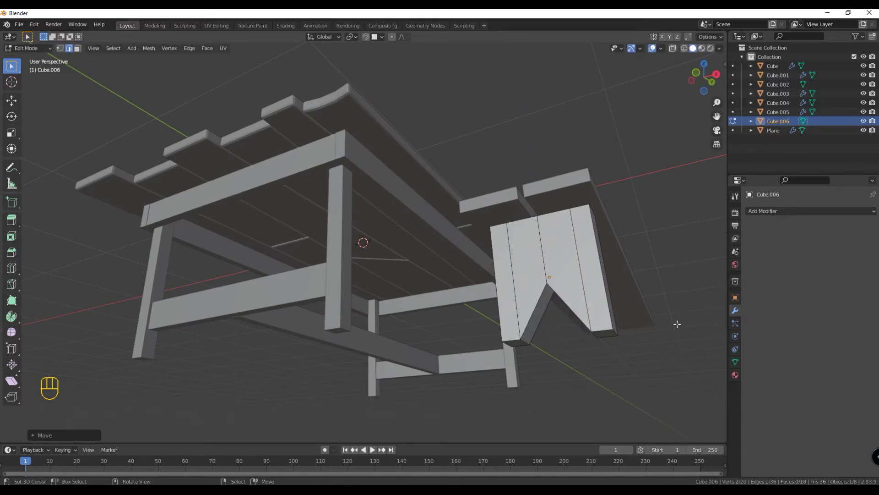
left_click(796, 210)
left_click(683, 316)
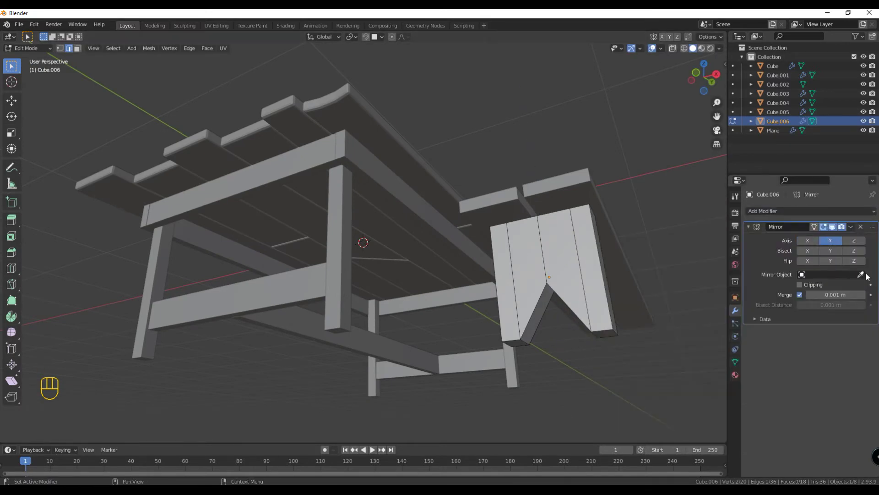
left_click(616, 230)
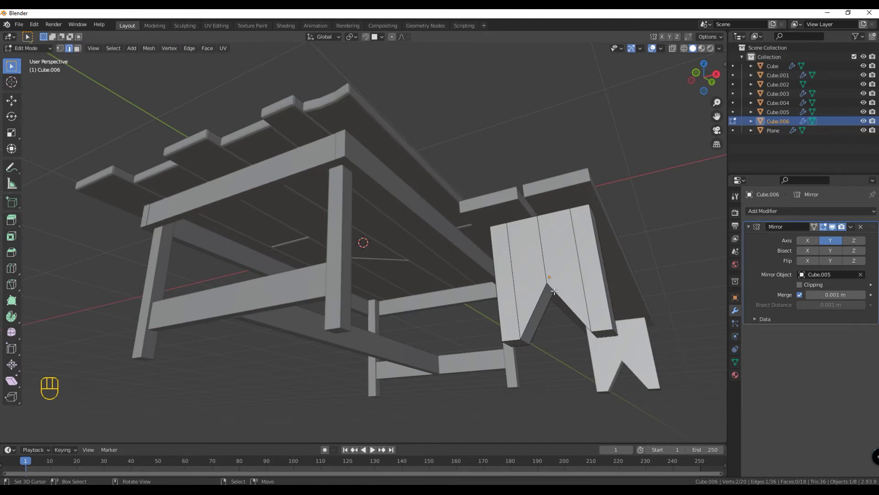
key("Tab")
Add a cube for the bench crossbar and scale it down to a small block
key("shift+a")
left_click(625, 249)
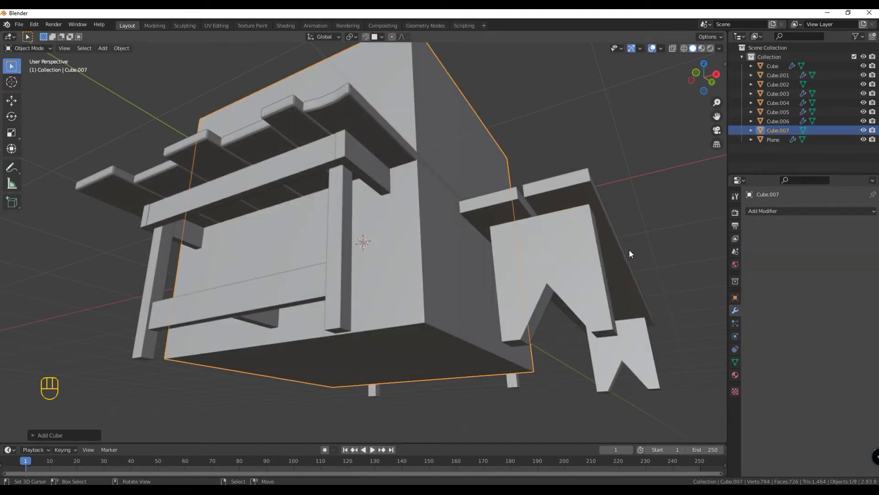
key("s")
left_click(373, 221)
key("KP_1")
key("KP_3")
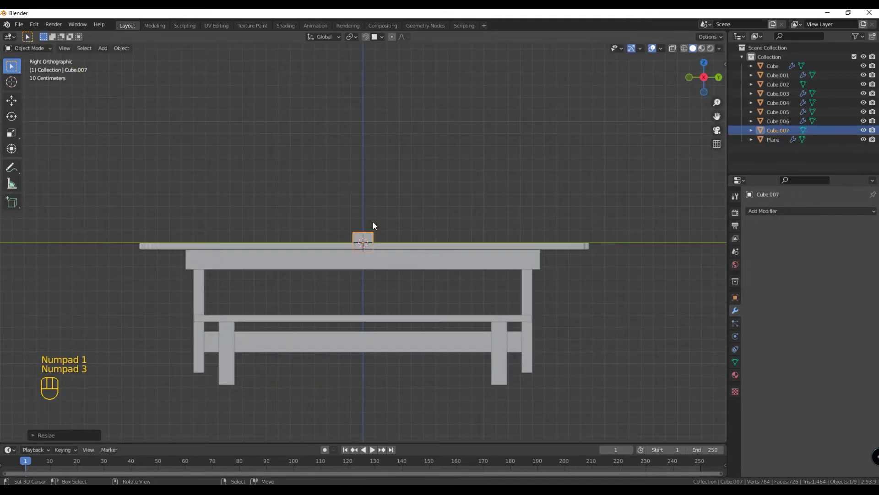
Lower the small block along Z near the supports' feet and shape it into a thin bar spanning the supports along Y
key("g")
key("z")
left_click(393, 365)
key("s")
left_click(395, 369)
key("s")
key("y")
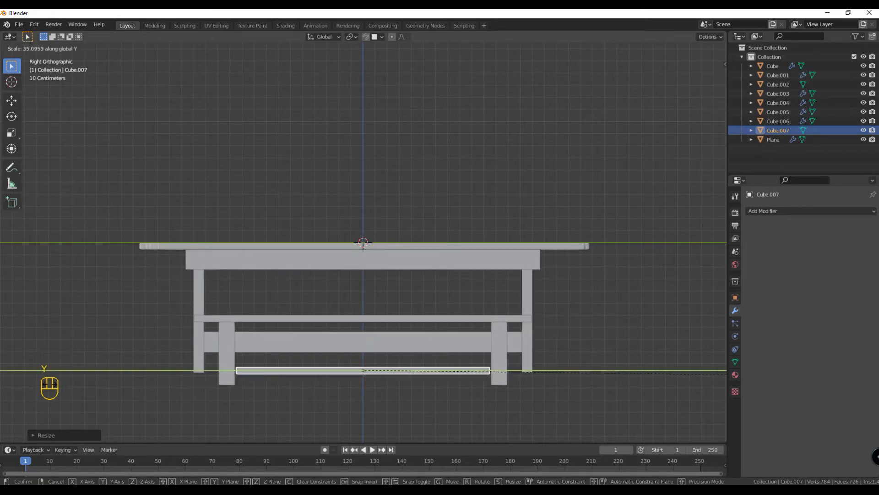
left_click(174, 384)
Move the crossbar along X under the bench and raise it along Z to the peak of the support's notch
middle_click_drag(174, 384, 524, 389)
key("KP_1")
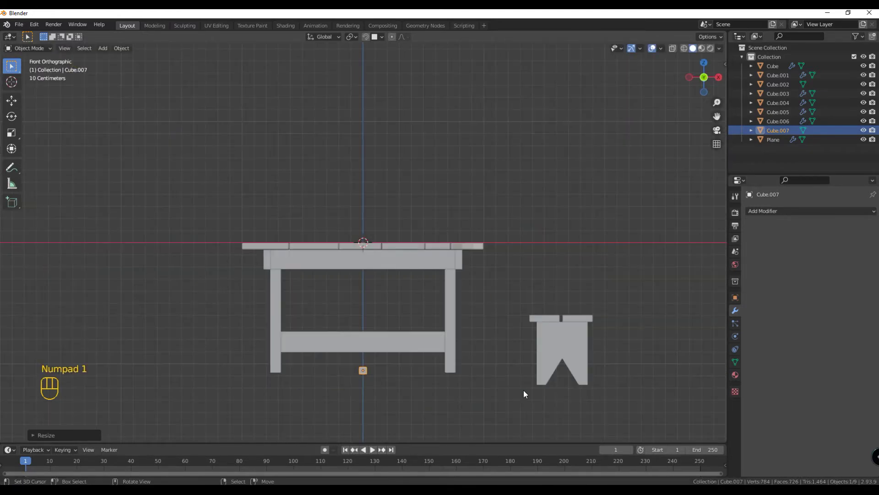
key("g")
key("x")
left_click(718, 395)
key("g")
key("z")
left_click(701, 389)
Select the bench planks, supports and crossbar together and adjust the whole bench's height along Z
left_click_drag(583, 382, 641, 424)
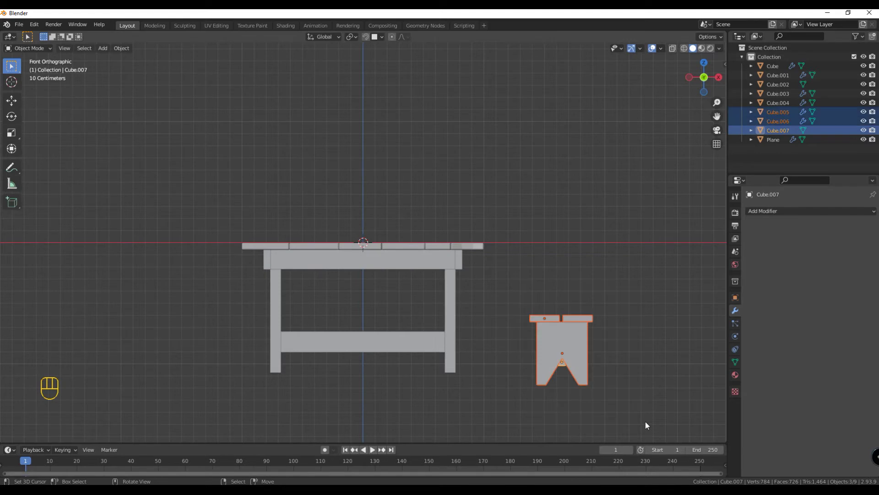
key("g")
key("z")
left_click(647, 407)
middle_click_drag(648, 407, 598, 362)
key("ctrl+z")
key("ctrl+shift+z")
middle_click_drag(657, 288, 647, 312)
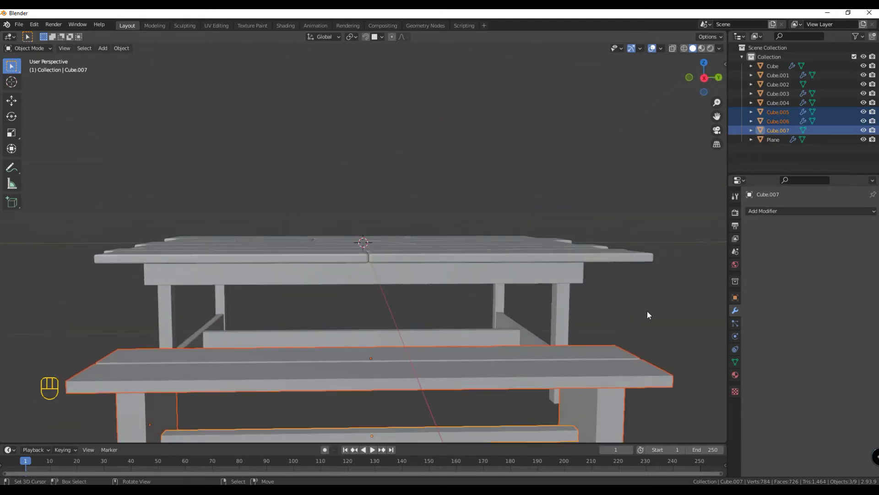
left_click(647, 311)
Enlarge the timeline area and switch it to the Shader Editor
left_click_drag(176, 441, 176, 357)
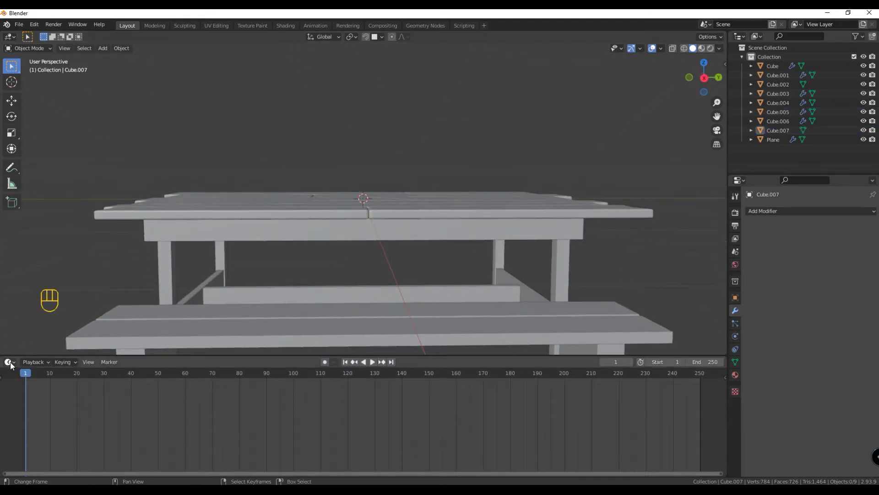
left_click(9, 361)
left_click(15, 448)
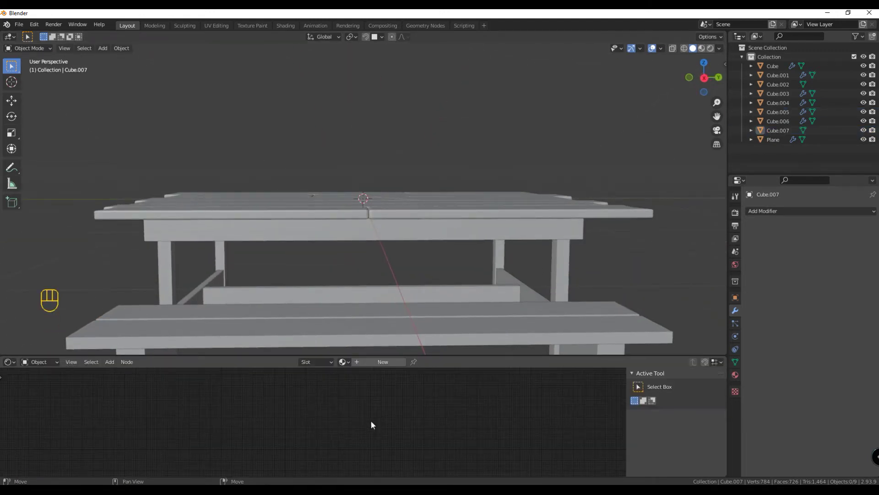
Select the bench planks and create a new material for them
left_click(326, 235)
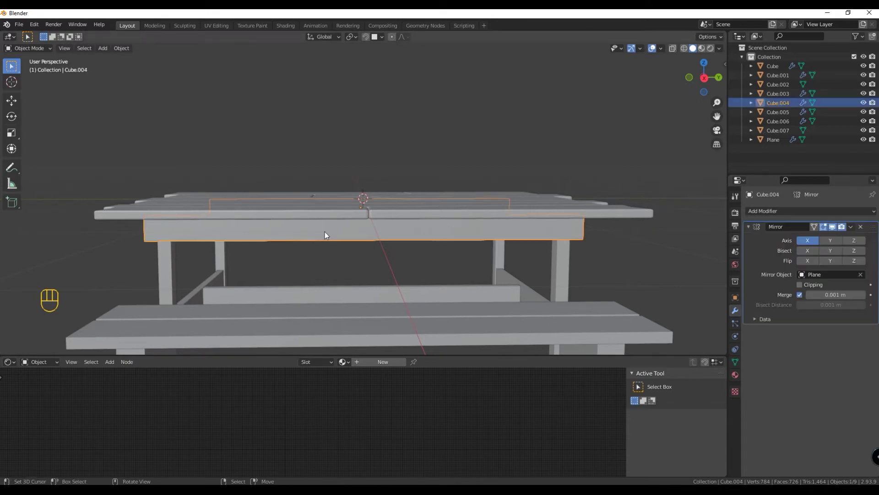
left_click(217, 209)
left_click(850, 226)
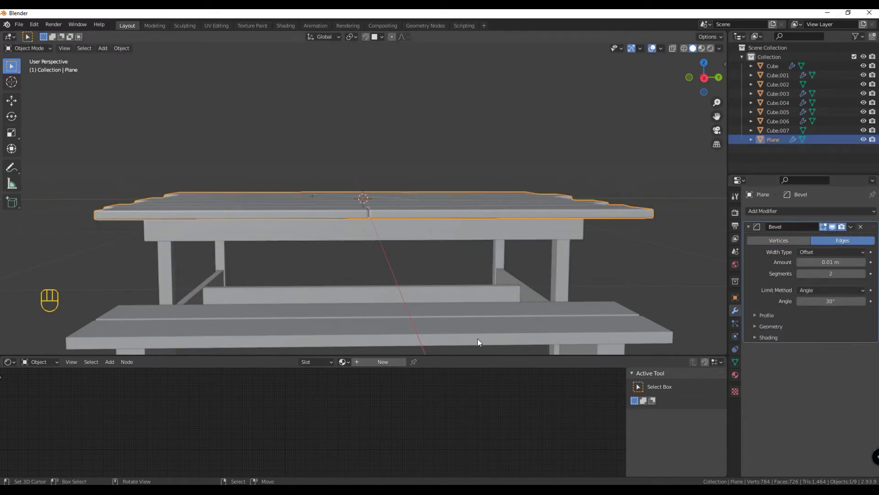
left_click(517, 317)
scroll(630, 265, "down", 3)
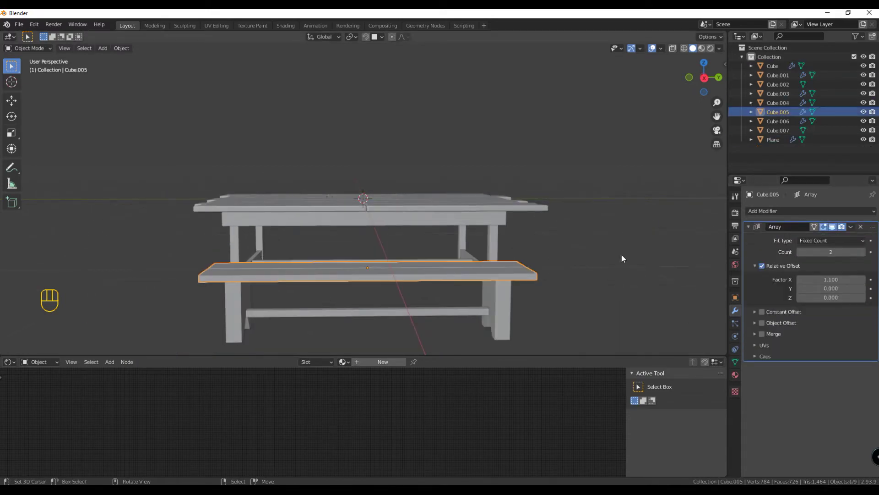
left_click(735, 374)
left_click(377, 362)
Split the Shader Editor area in two and turn the new area into a UV Editor
left_click_drag(726, 357, 488, 380)
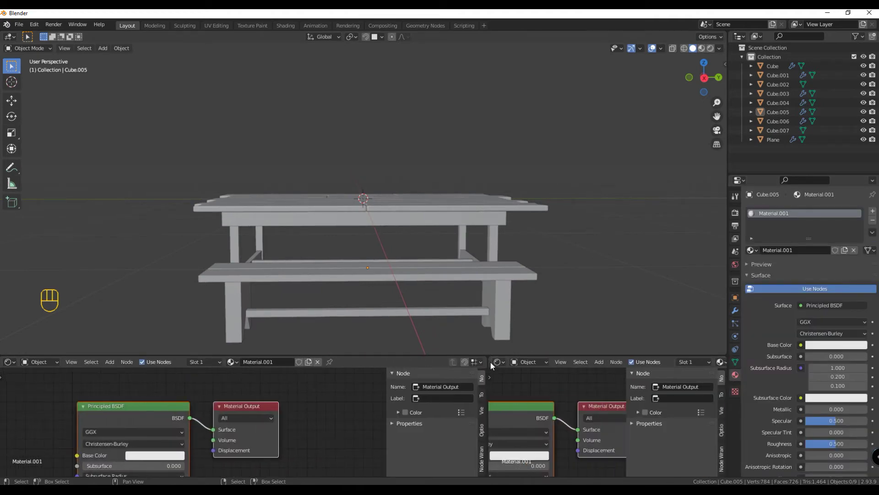
left_click(500, 361)
left_click(550, 413)
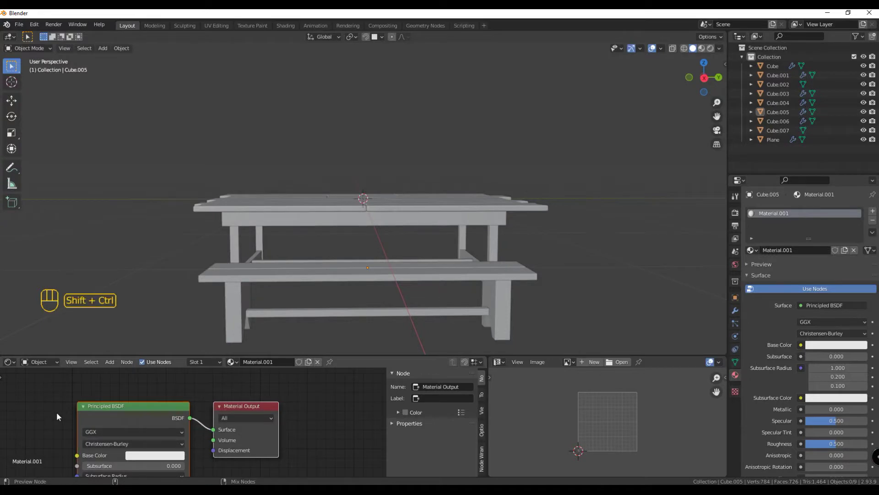
Try to load the Wood051_2K Color, NormalDX and Roughness maps with the Node Wrangler principled texture setup
key("ctrl+shift+t")
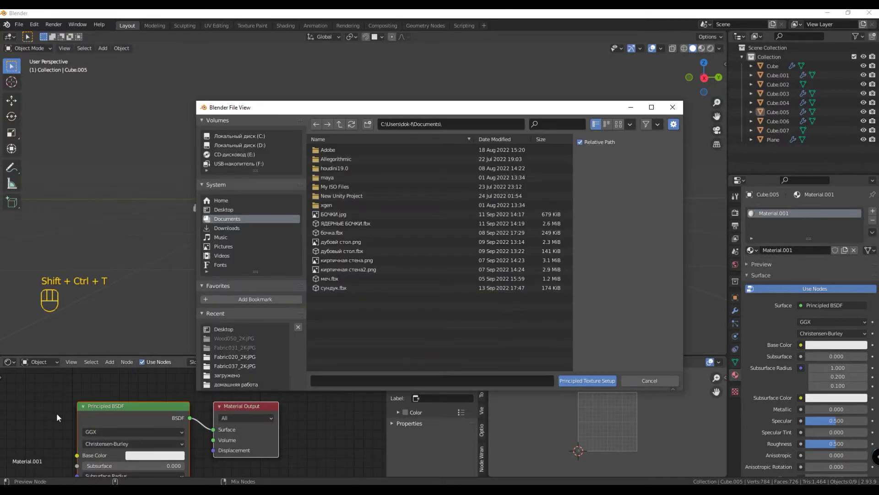
left_click(223, 211)
double_click(339, 184)
double_click(345, 296)
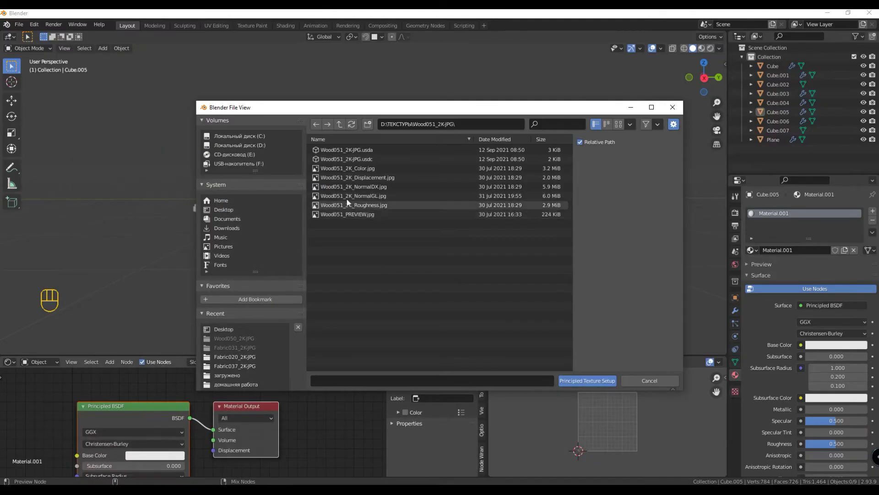
left_click(351, 169)
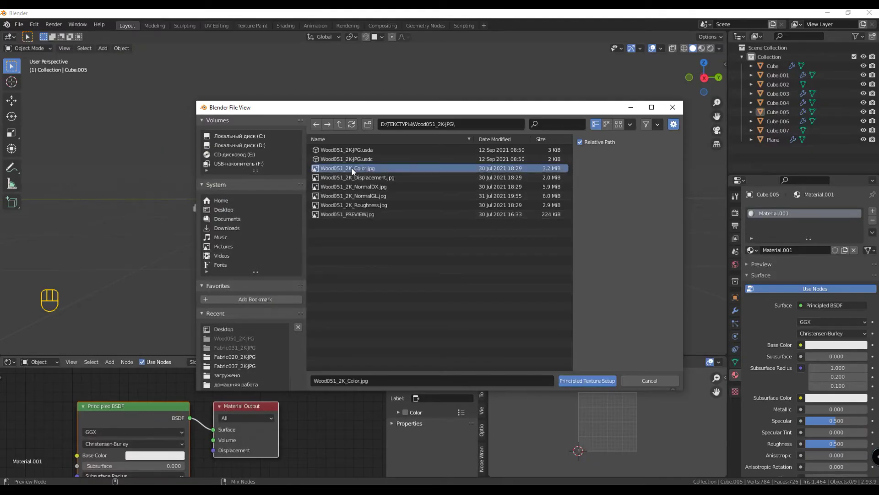
left_click(370, 187, "ctrl")
left_click(380, 206, "ctrl")
key("Return")
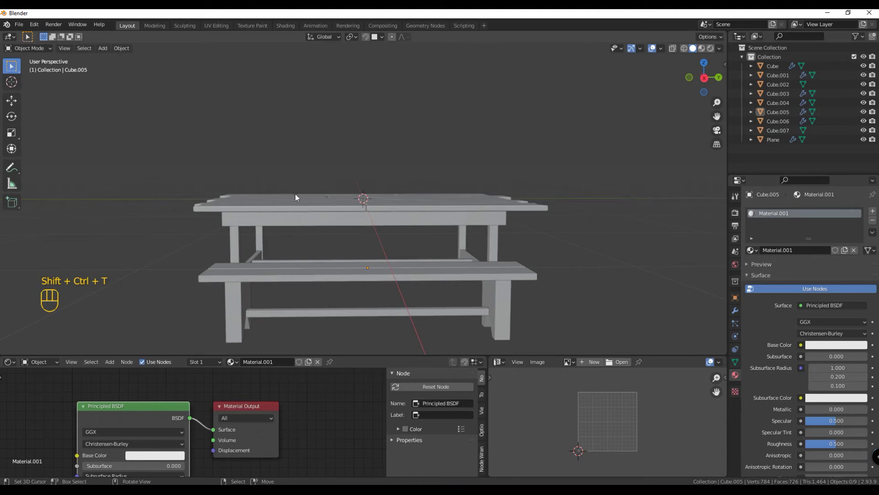
Build the principled texture setup on the Principled BSDF node from the Wood051_2K Color, NormalDX and Roughness maps
key("ctrl+shift+t")
left_click(230, 210)
double_click(351, 196)
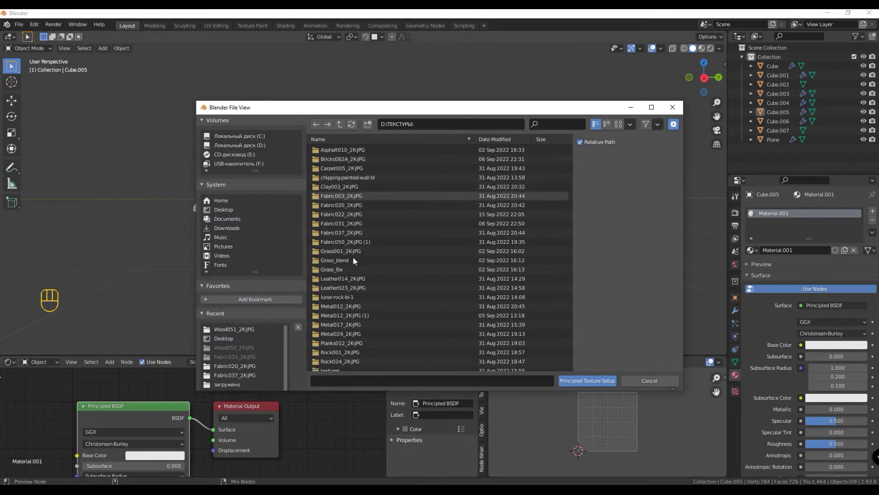
scroll(350, 274, "down", 4)
double_click(337, 333)
left_click(360, 168)
left_click(360, 187, "ctrl")
left_click(361, 205, "ctrl")
key("Return")
Show the scene in Material Preview shading and apply Cube Projection to the bench plank's UVs in Edit Mode
scroll(362, 205, "down", 3)
left_click(702, 49)
scroll(364, 197, "up", 4)
middle_click_drag(365, 198, 271, 153)
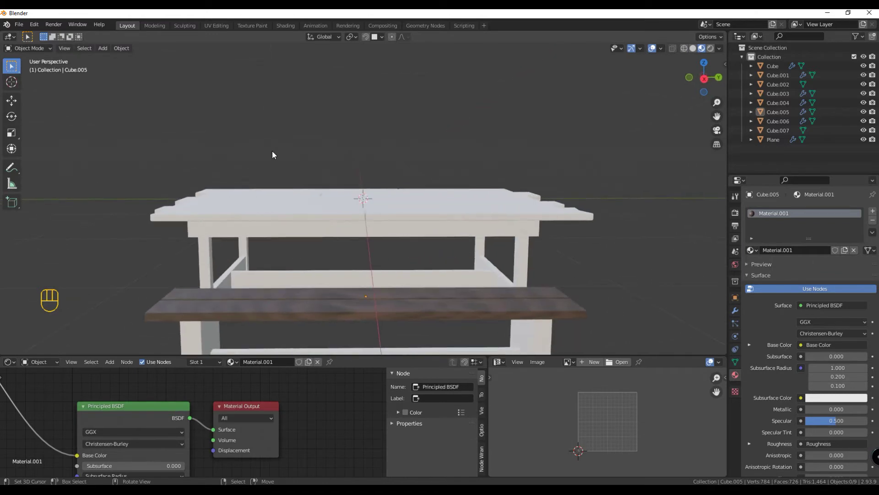
key("Tab")
left_click(223, 48)
left_click(250, 97)
Unwrap the end face of the bench plank nearest the table, using face selection
middle_click_drag(248, 108, 520, 287)
scroll(453, 297, "up", 5)
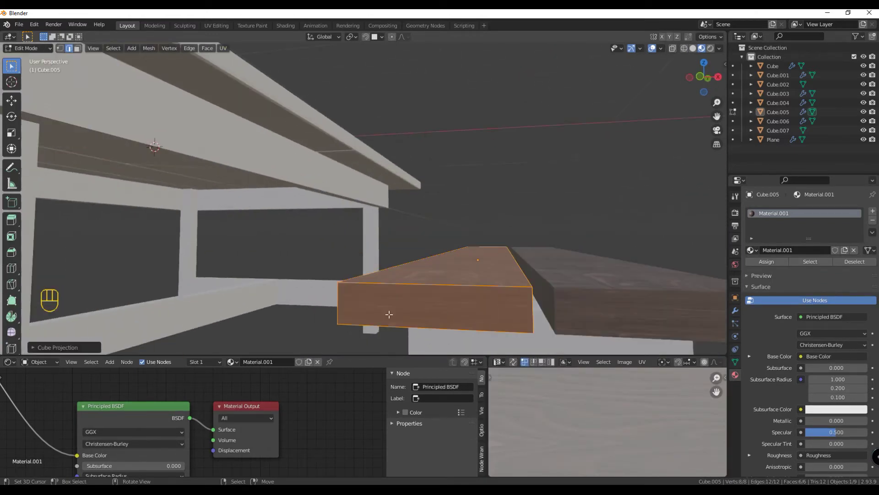
middle_click_drag(389, 310, 265, 275)
left_click(88, 265)
key("3")
left_click(89, 263)
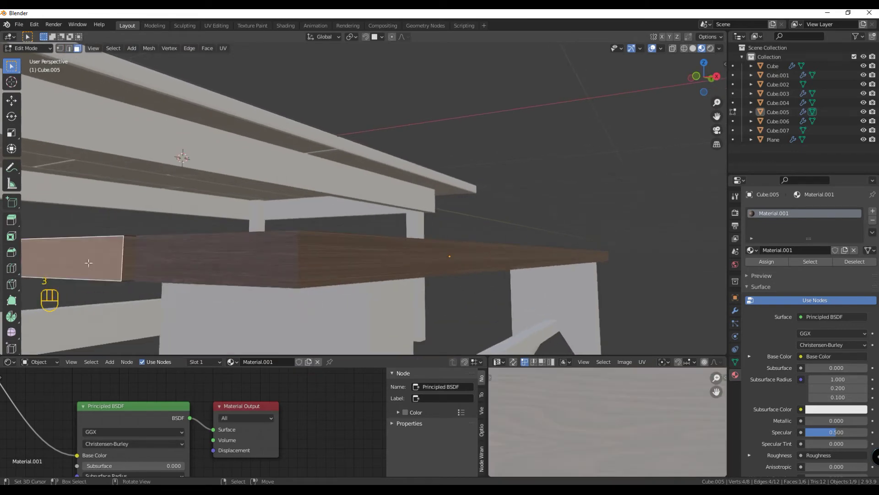
left_click(224, 48)
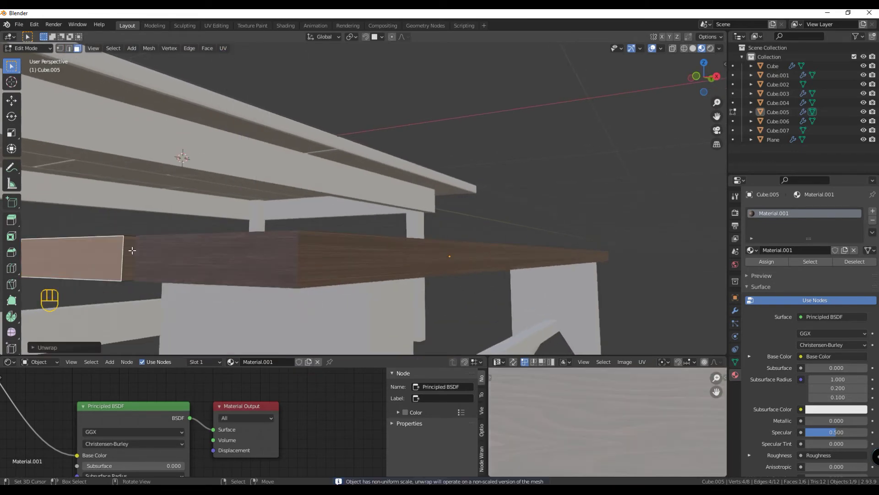
Rotate the end face's UV island and enlarge it so the wood grain fits the plank's end
key("r")
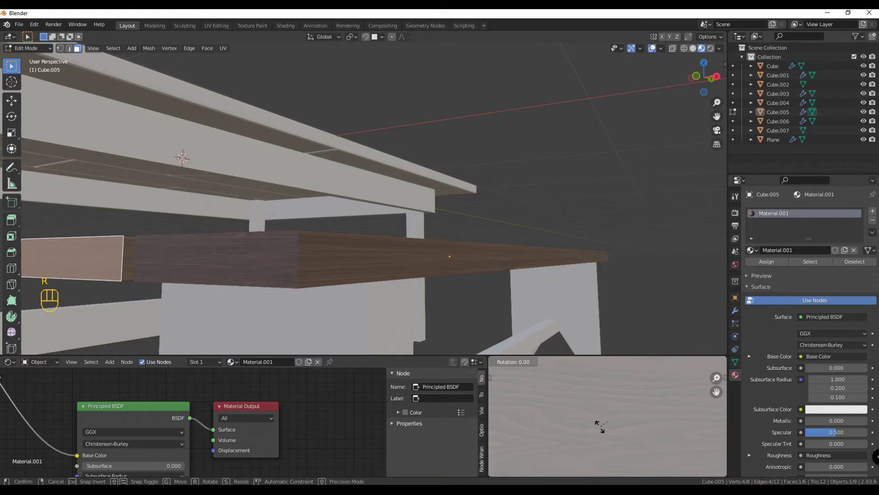
key("Return")
key("s")
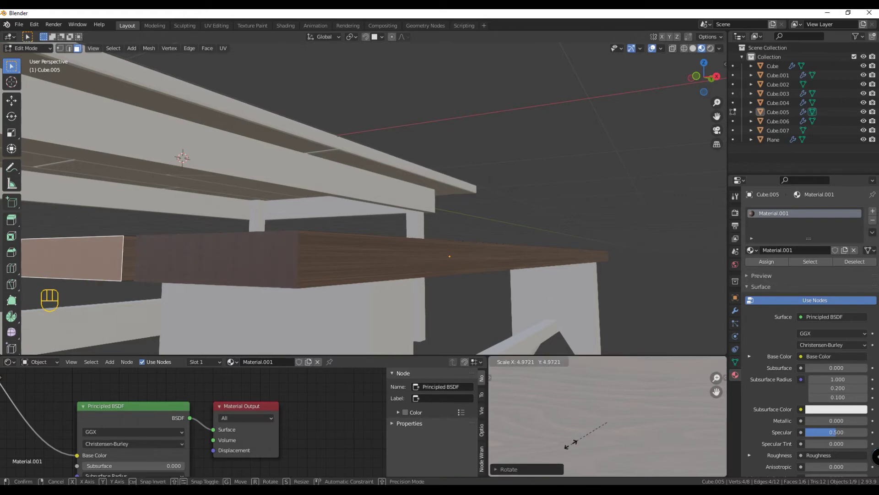
left_click(611, 420)
Unwrap the plank's long side face along the gap between the planks and scale its UV island
right_click(129, 258)
left_click(223, 49)
left_click(239, 59)
key("s")
left_click(607, 421)
Rotate the UV island of the plank's opposite end face by 90° and scale it to adjust the wood grain
middle_click_drag(321, 238, 284, 267)
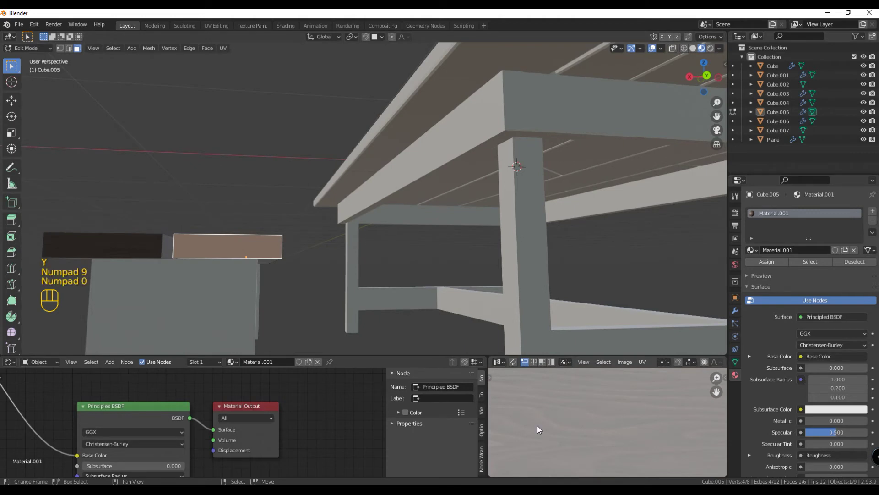
key("KP_Enter")
scroll(178, 241, "up", 1)
scroll(579, 412, "down", 3)
scroll(321, 256, "down", 2)
type("r90")
key("KP_Enter")
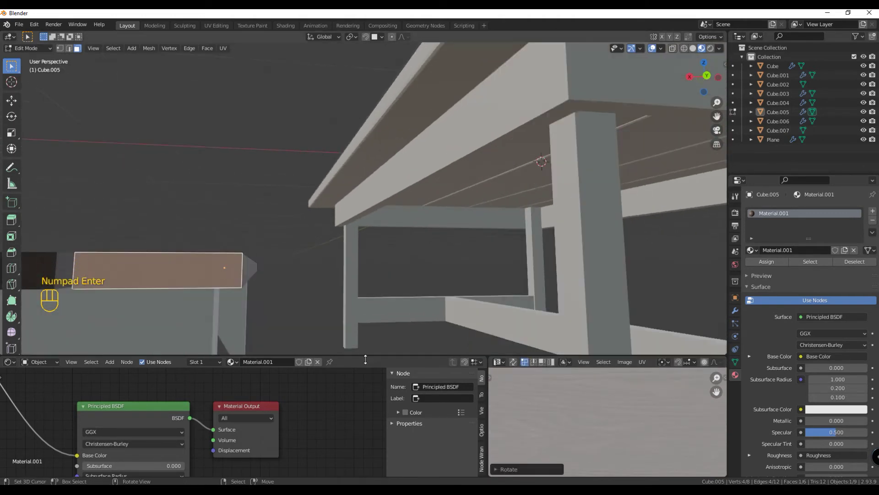
key("s")
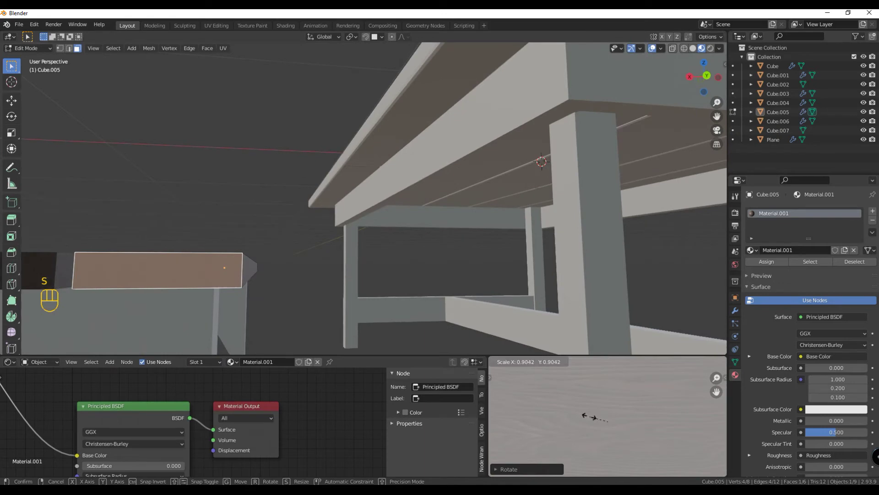
left_click(594, 417)
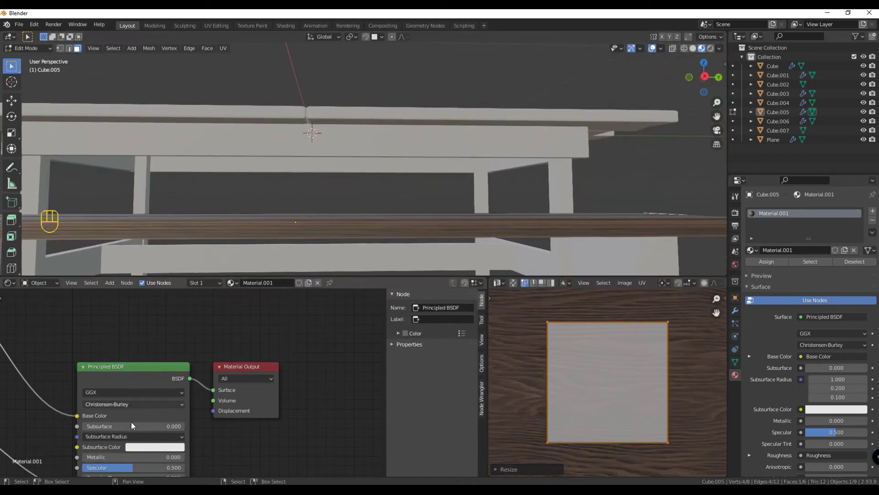
Increase the Normal Map node's strength in the bench planks' wood material
scroll(132, 426, "down", 2)
middle_click_drag(131, 426, 267, 387)
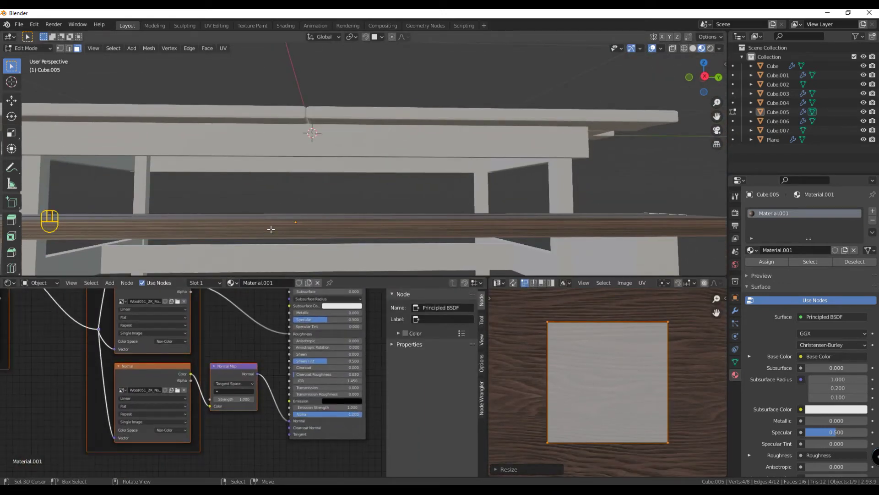
key("a")
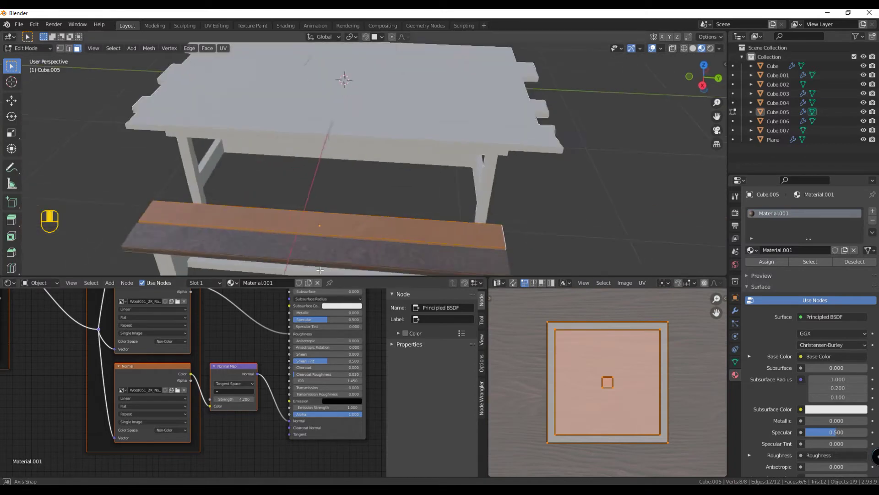
Unwrap the top face of the bench's second plank and scale its UV island over the wood texture
scroll(519, 362, "up", 3)
key("s")
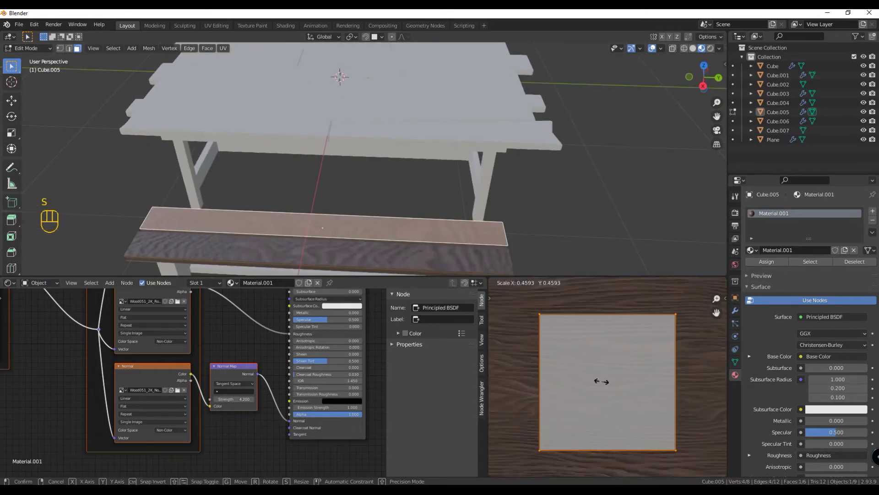
left_click(609, 388)
left_click(223, 49)
left_click(238, 59)
key("s")
left_click(671, 430)
key("s")
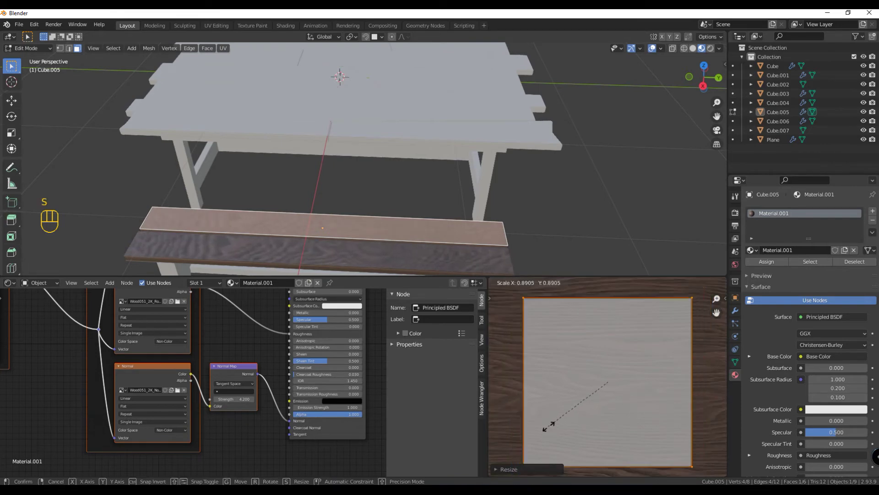
left_click(583, 415)
Move and rotate the top face's UV island, then shrink it so the grain runs along the plank
key("g")
left_click(580, 353)
key("r")
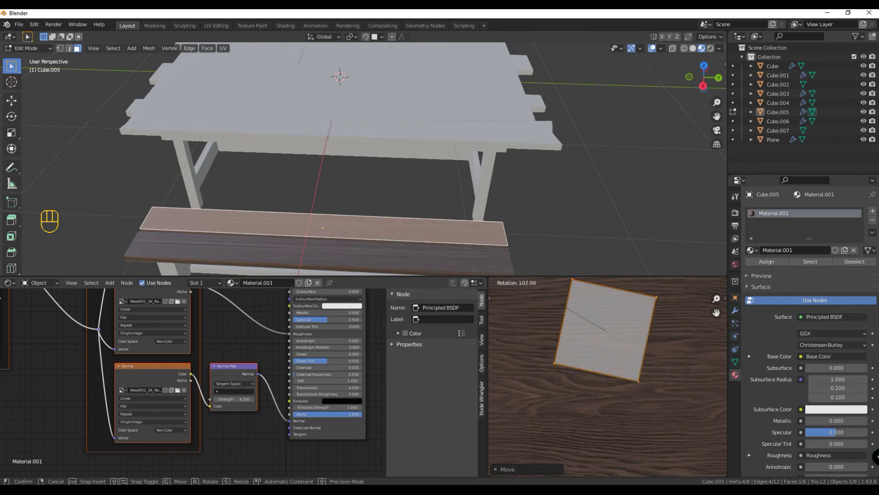
key("s")
left_click(598, 353)
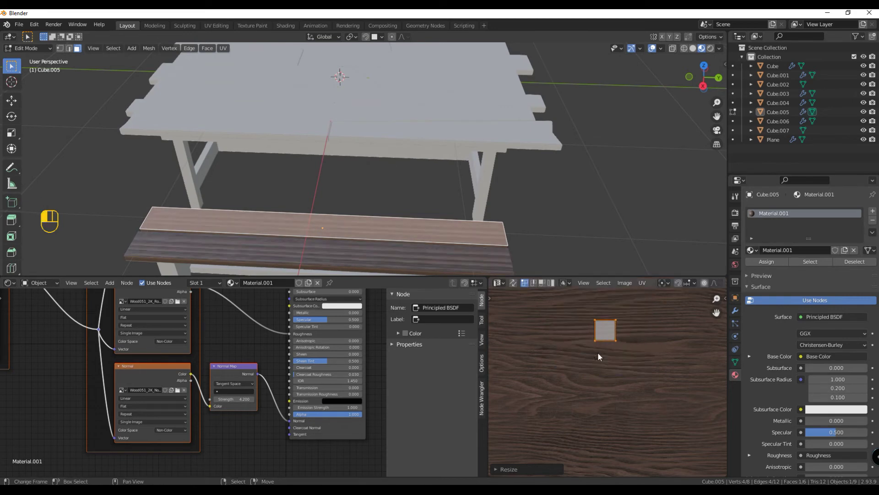
Link the bench planks' wood material to the bench's supports and crossbar
middle_click_drag(275, 241, 347, 233)
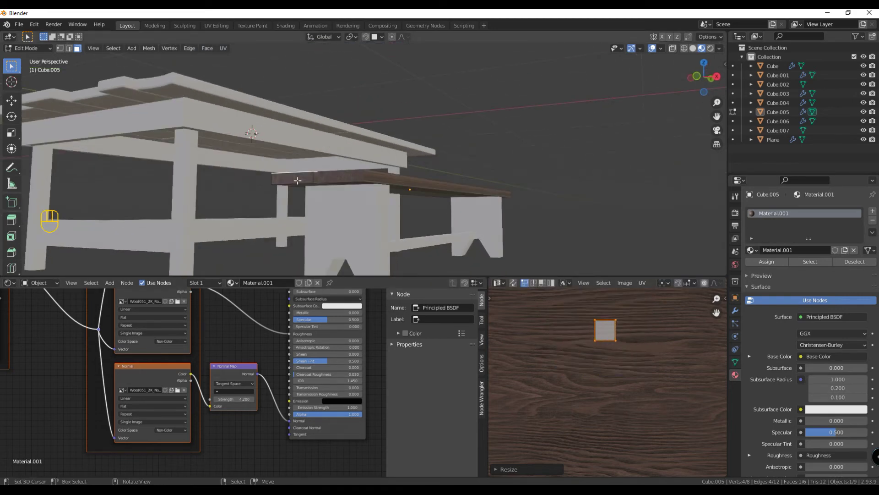
key("Tab")
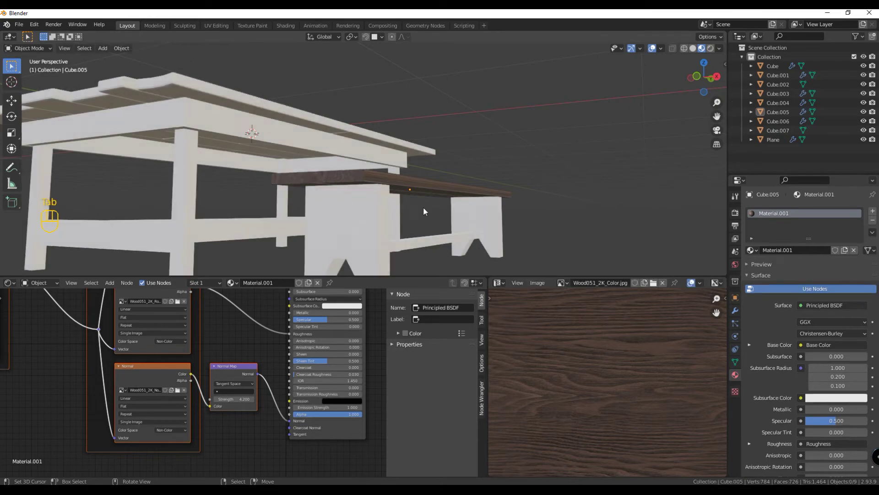
left_click(476, 224, "shift")
left_click(348, 220, "shift")
left_click(435, 183, "shift")
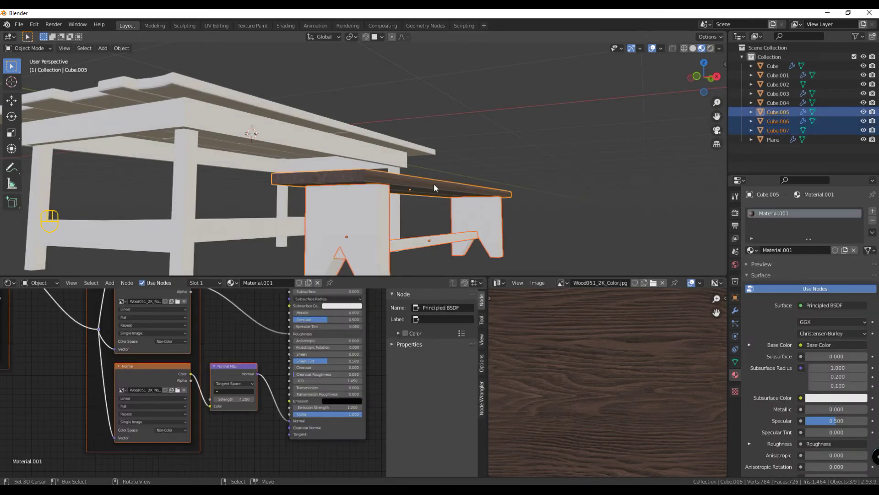
key("ctrl+l")
left_click(421, 207)
Apply a Cylinder Projection to the UVs of the bench's crossbar
middle_click_drag(425, 205, 228, 245)
left_click(228, 245)
key("Tab")
left_click(223, 48)
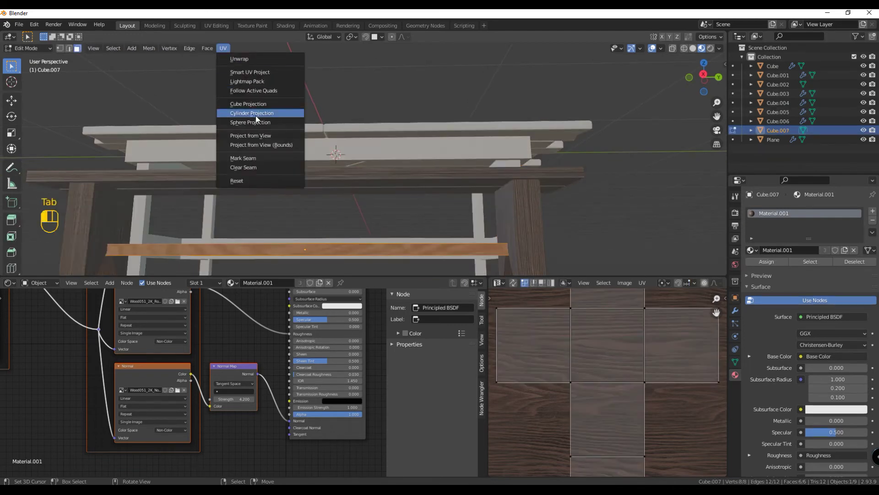
left_click(256, 112)
key("alt+a")
middle_click_drag(289, 261, 351, 250)
left_click(350, 250)
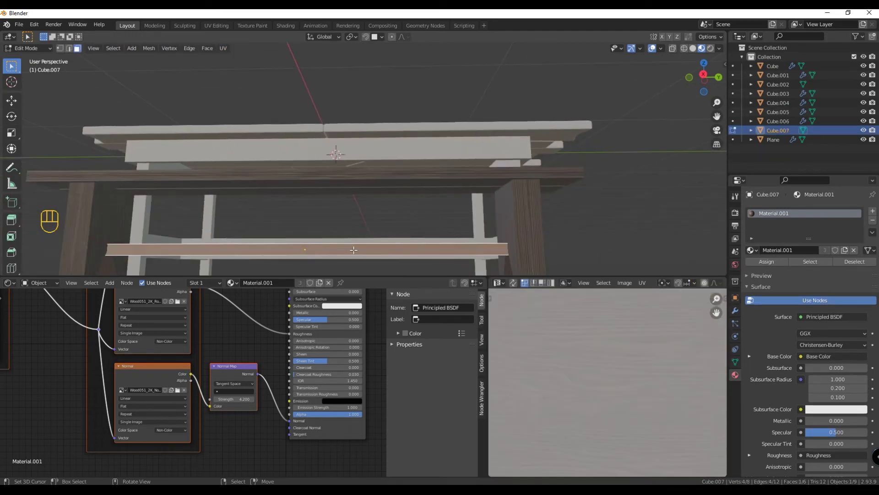
Scale the crossbar's entire UV layout to adjust its wood grain and leave Edit Mode
key("a")
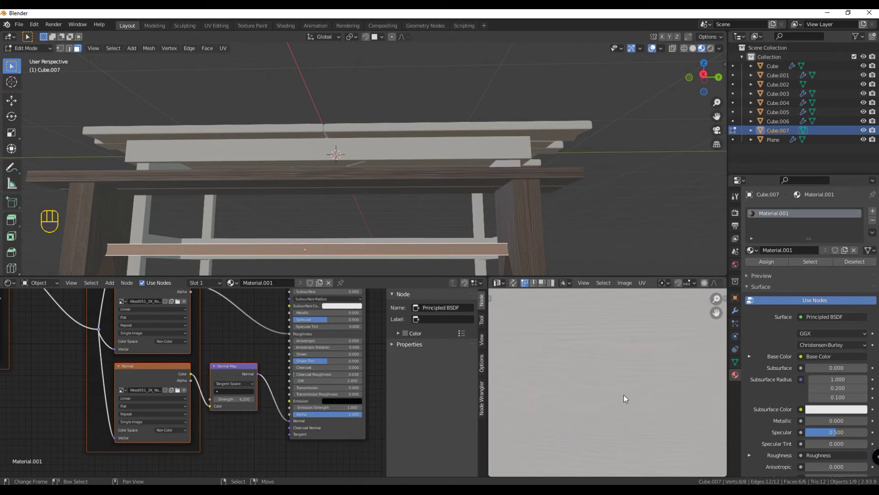
key("s")
left_click(604, 380)
key("alt+a")
middle_click_drag(603, 220, 495, 194)
middle_click_drag(575, 179, 499, 267)
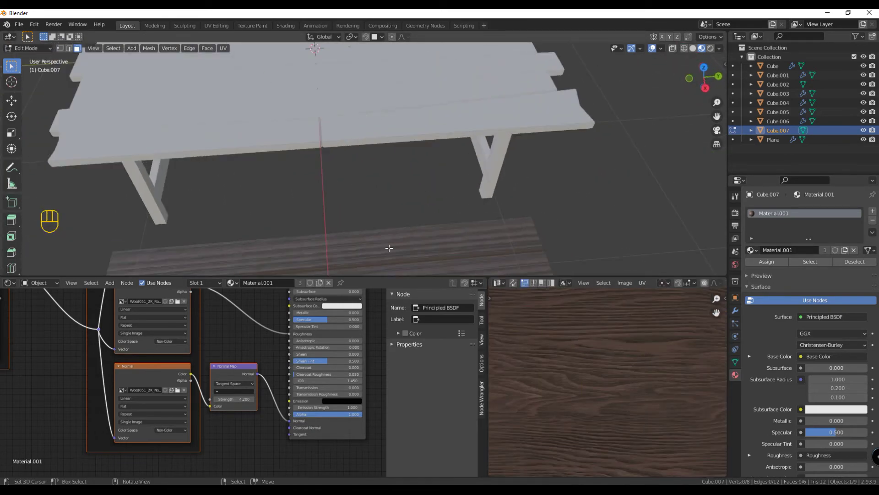
key("Tab")
Link the bench planks' wood material to the tabletop, legs, apron and lower crosspieces of the table
left_click(392, 108)
left_click(483, 163, "shift")
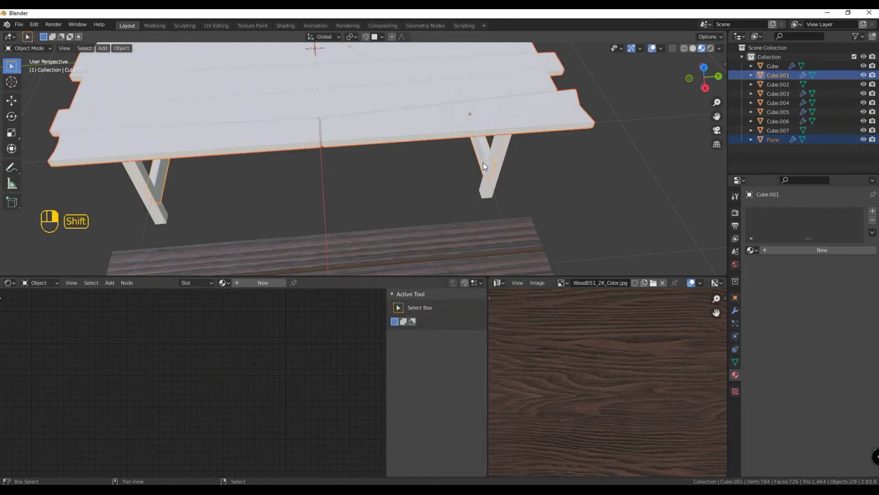
left_click(493, 183, "shift")
middle_click_drag(494, 182, 387, 138)
left_click(386, 140, "shift")
left_click(364, 229, "shift")
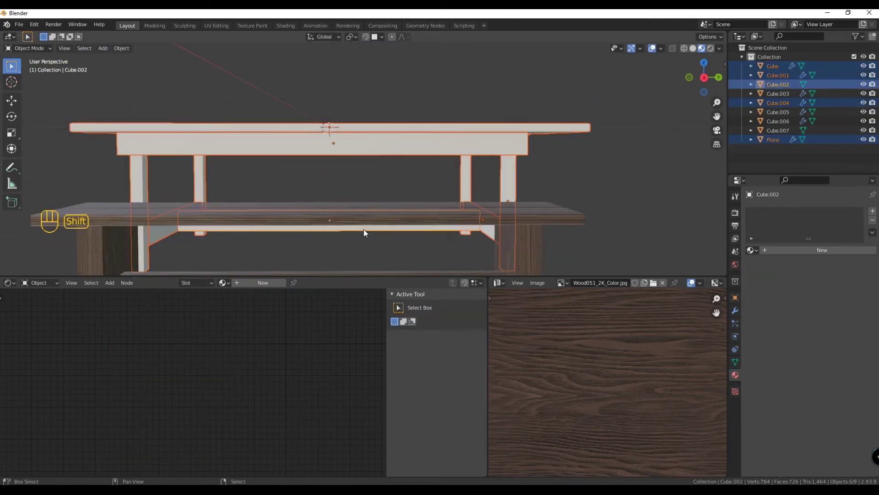
left_click(529, 203, "shift")
key("ctrl+l")
left_click(579, 201)
Scale the tabletop's entire UV layout and rotate it by 90° so the grain follows the planks
middle_click_drag(597, 192, 622, 264)
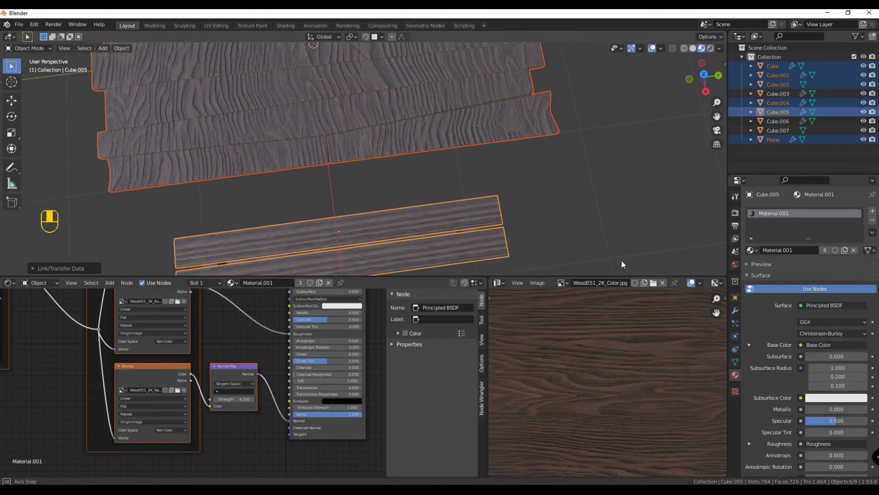
left_click(371, 103)
key("Tab")
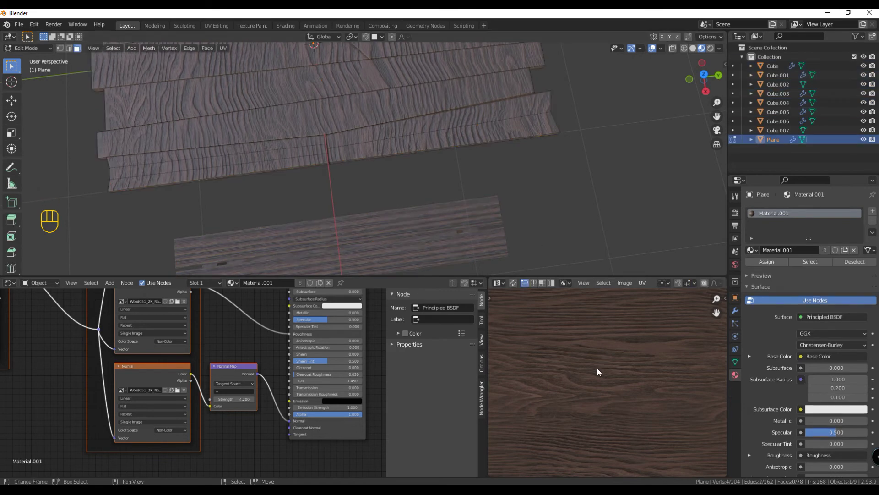
key("a")
key("s")
left_click(615, 418)
key("r")
key("KP_9")
key("KP_0")
key("KP_Enter")
Select the side faces along the tabletop's long edge facing the bench
middle_click_drag(591, 220, 607, 179)
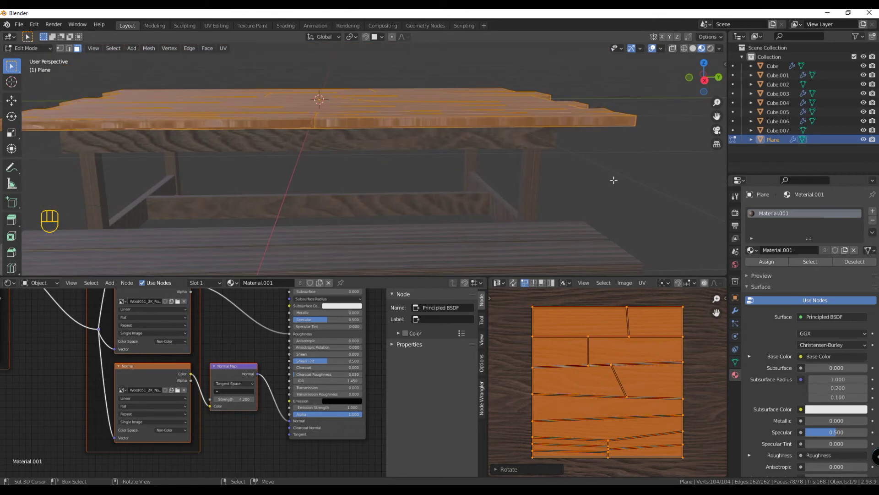
right_click(607, 179)
scroll(607, 179, "up", 2)
right_click(388, 116)
right_click(230, 119, "alt")
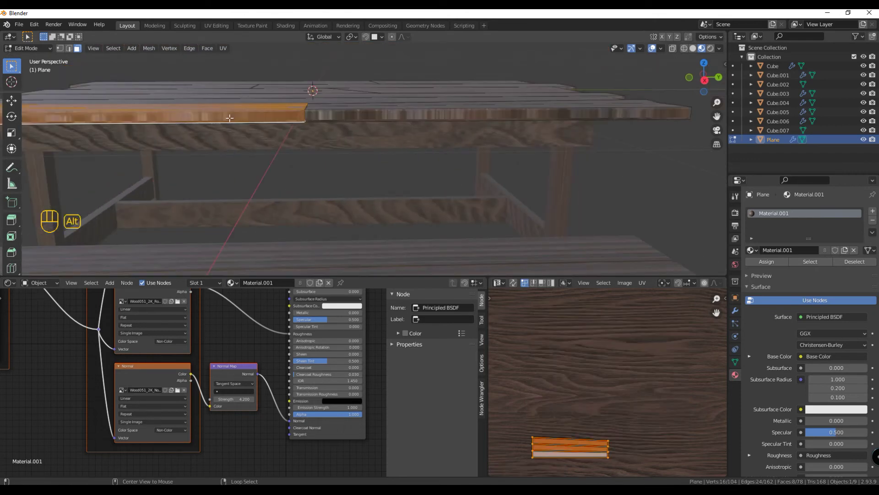
right_click(304, 117)
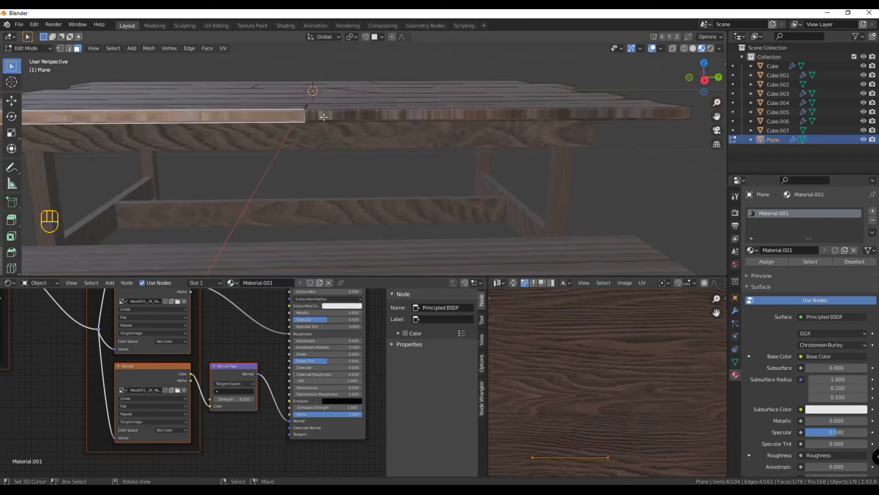
right_click(323, 117, "ctrl")
Extend the selection to the plank end faces and remaining side faces around the tabletop's outer edge
key("KP_1")
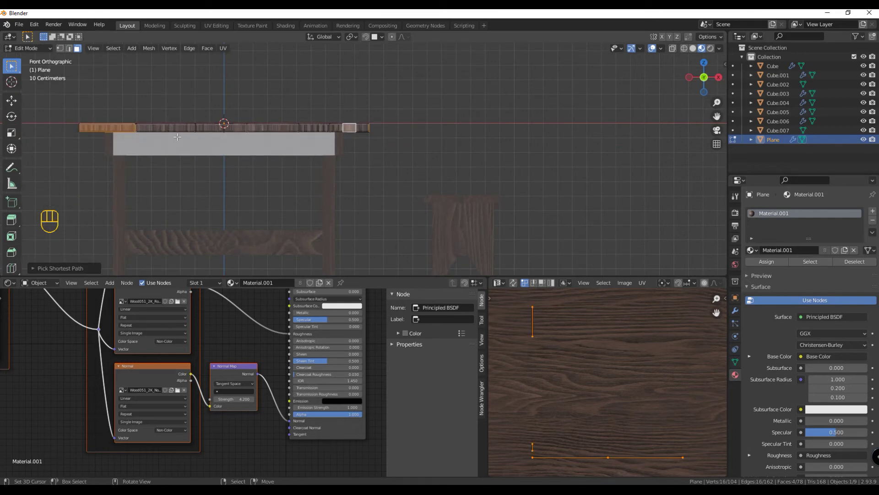
left_click_drag(416, 127, 416, 128, "shift")
middle_click_drag(416, 127, 458, 138)
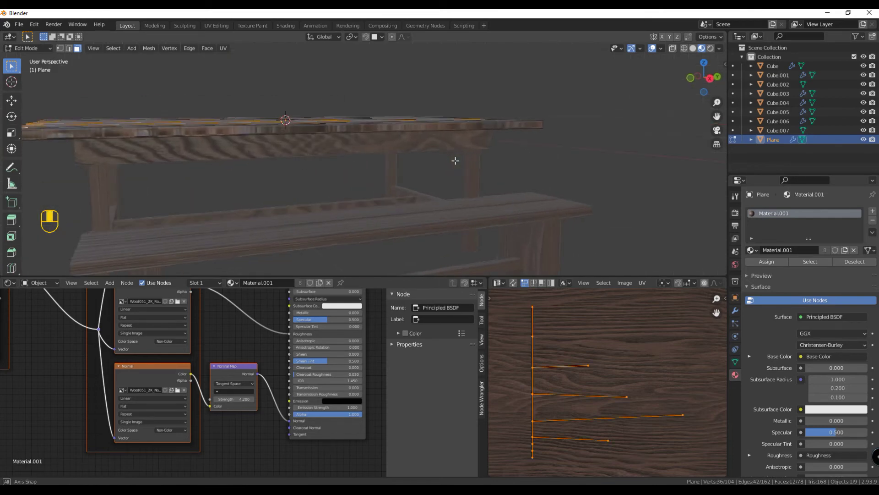
left_click_drag(26, 128, 590, 133, "shift")
middle_click_drag(602, 136, 638, 204)
left_click_drag(647, 133, 647, 133, "shift")
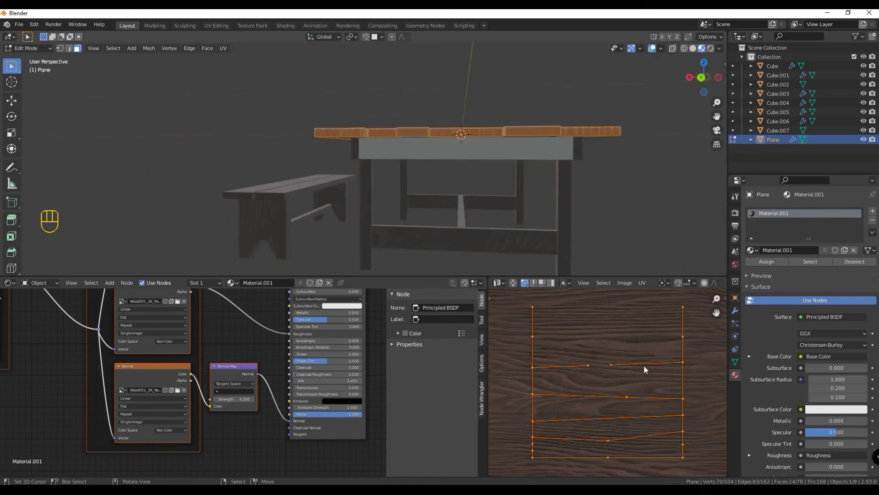
key("KP_9")
key("KP_0")
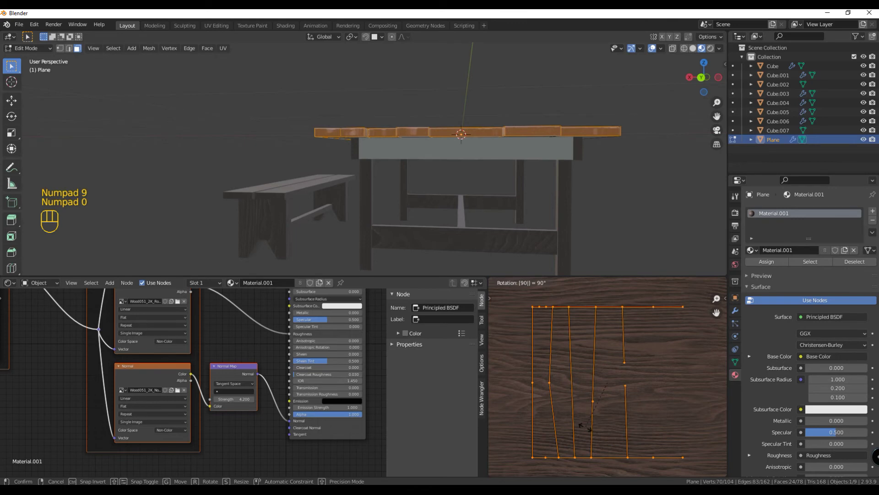
key("Escape")
Scale down the UVs of the tabletop's outer edge faces and rotate them
scroll(522, 197, "up", 4)
mouse_move(517, 178)
middle_mouse_down()
mouse_move(509, 215)
mouse_move(517, 179)
middle_mouse_up()
key("s")
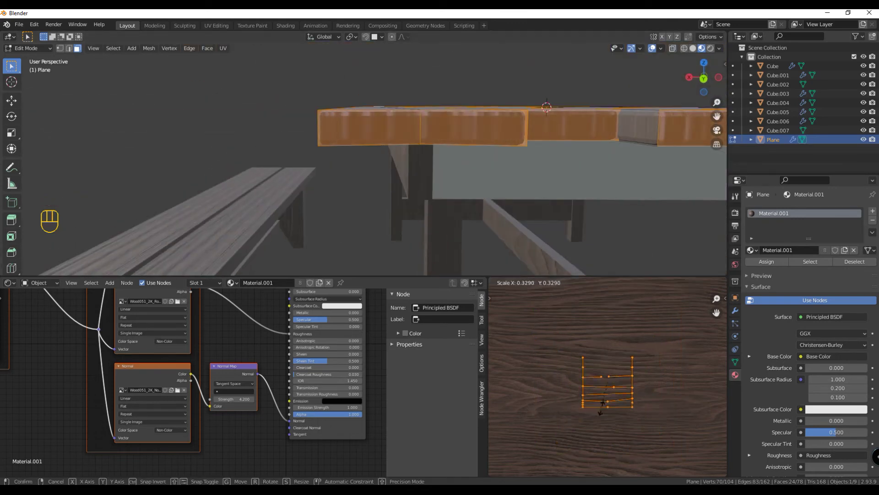
left_click(617, 407)
key("r")
left_click(631, 442)
key("Tab")
scroll(644, 178, "down", 3)
middle_click_drag(644, 179, 710, 158)
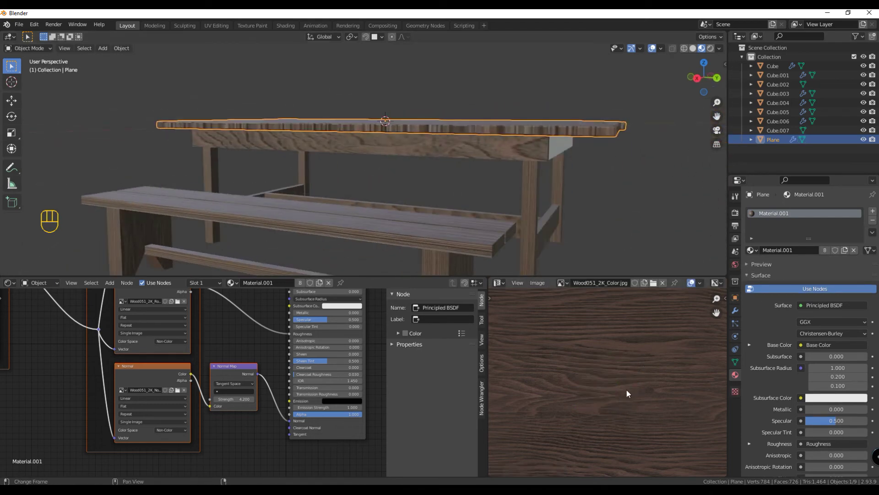
Scale and rotate the tabletop edge faces' UVs again to refine the stretched grain
left_click(561, 137)
left_click(560, 128)
scroll(441, 109, "up", 4)
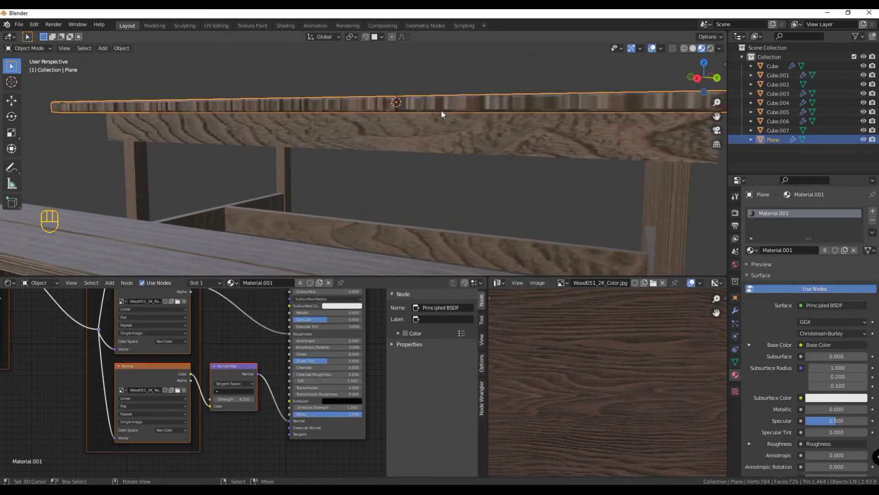
key("Tab")
key("s")
left_click(594, 399)
key("r")
left_click(527, 298)
Unwrap the selected outer edge faces of the tabletop
middle_click_drag(412, 193, 338, 236)
left_click(223, 48)
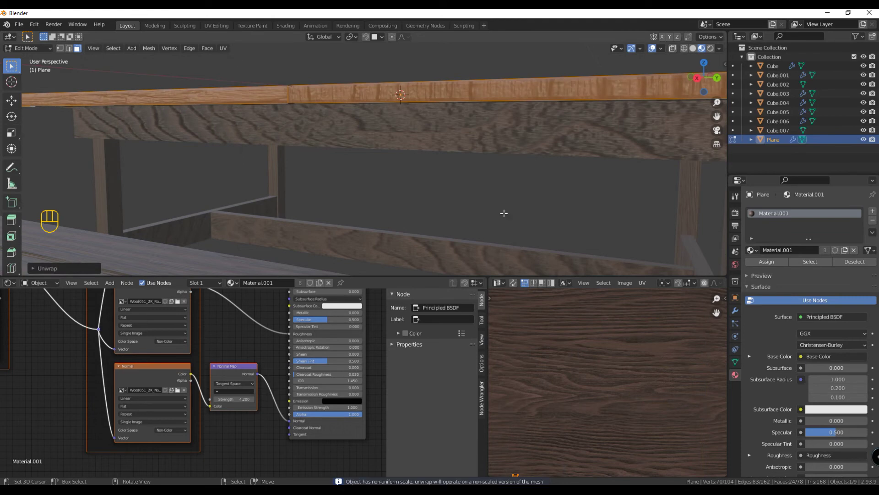
left_click(220, 58)
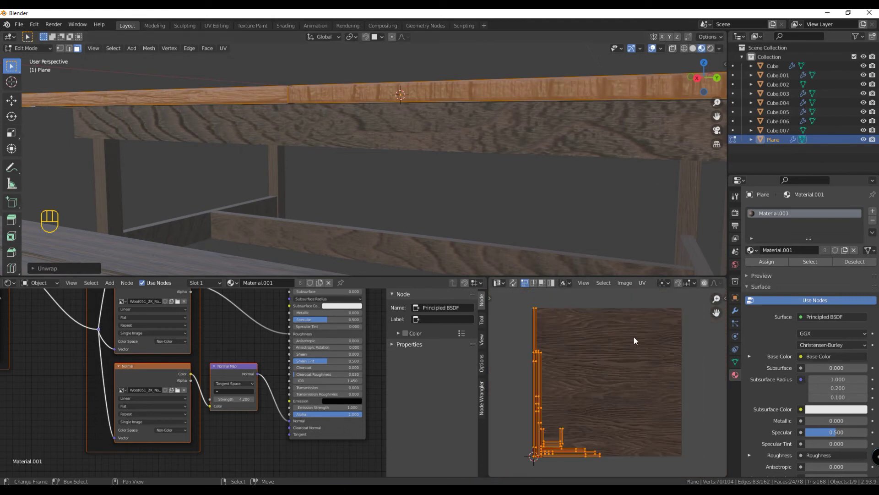
left_click(642, 282)
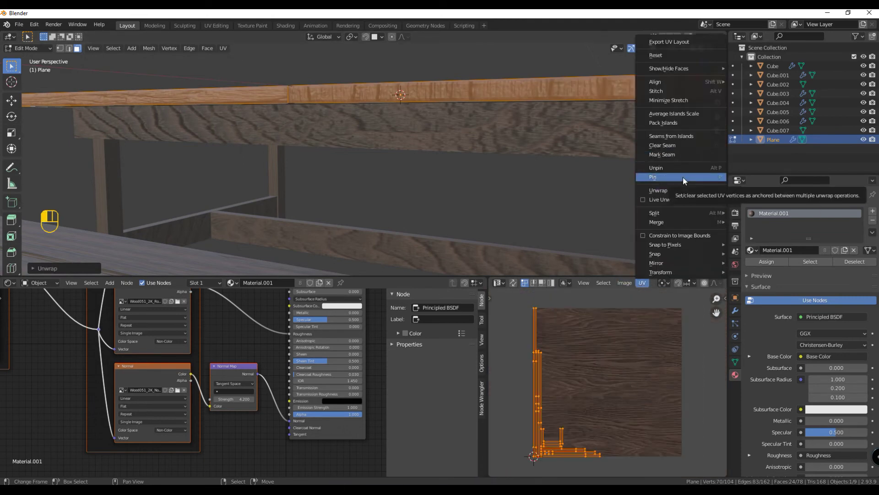
key("a")
left_click(642, 283)
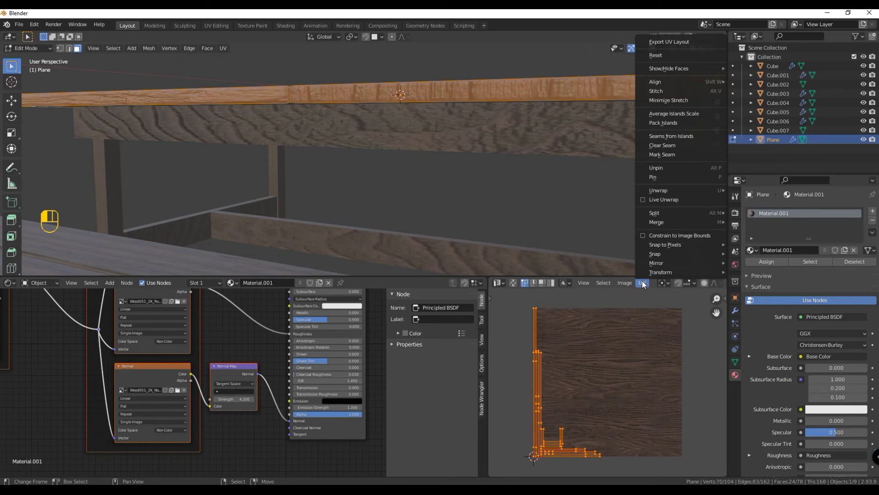
left_click(625, 282)
Rotate the UV island of the long side face on the tabletop's bench-facing edge by 90°
left_click(445, 89)
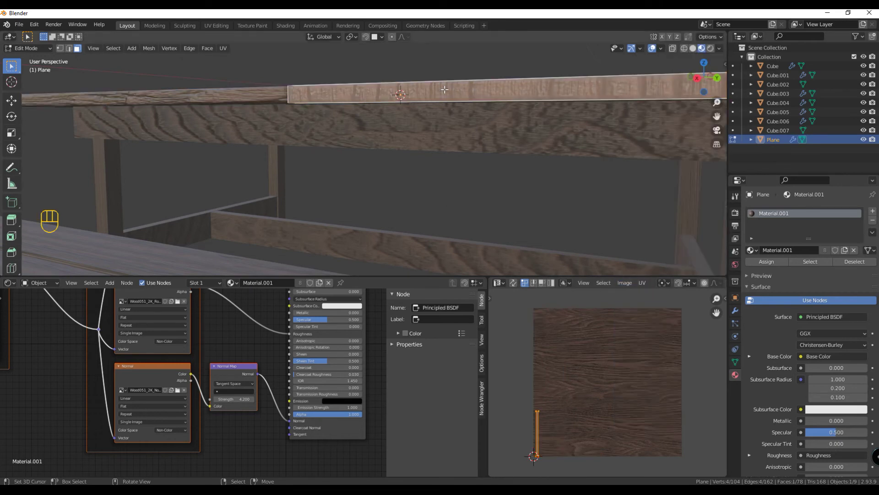
type("r90")
key("KP_Enter")
middle_click_drag(527, 206, 507, 249)
left_click(506, 249)
type("r90")
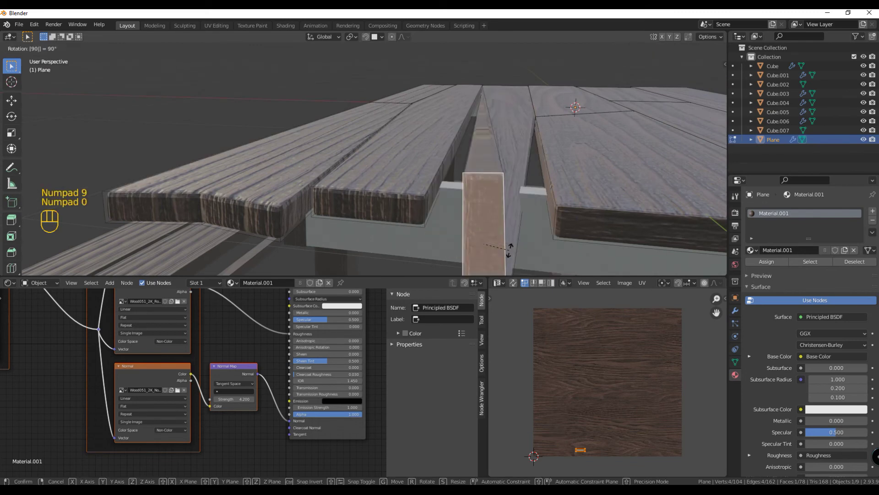
key("ctrl+z")
key("Escape")
Rotate the UV islands of the two end faces on the tabletop's far-side planks by 90°
key("KP_Enter")
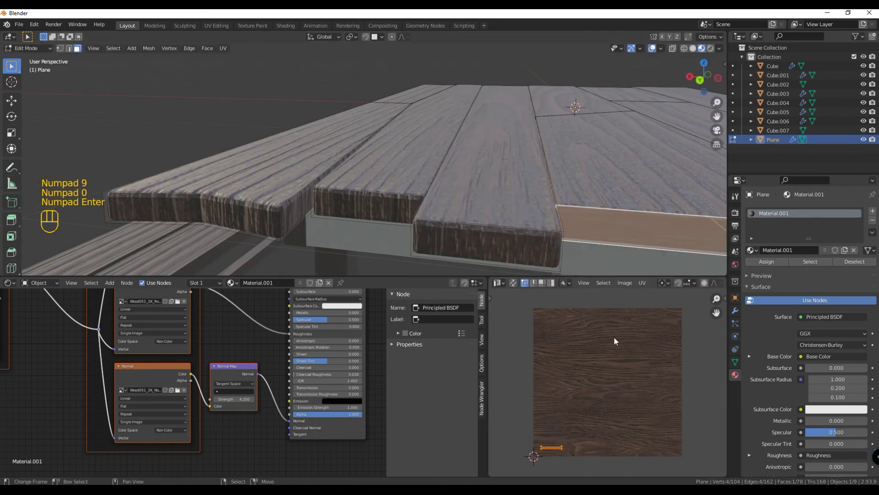
middle_click_drag(596, 220, 369, 183)
left_click(368, 183, "shift")
key("KP_Enter")
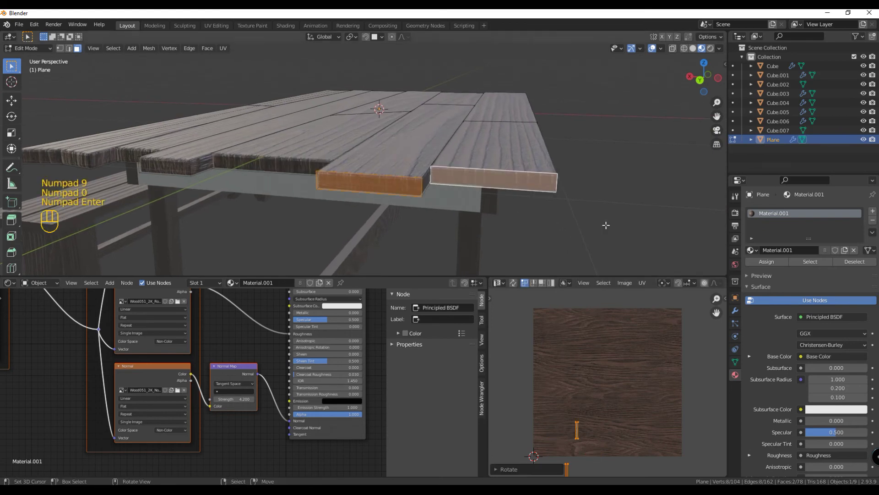
Unwrap one long side face on the tabletop edge opposite the bench and rotate its UV island by 90°
middle_click_drag(605, 226, 513, 206)
left_click(269, 114)
left_click(223, 48)
left_click(233, 56)
key("r")
key("KP_9")
key("KP_0")
key("KP_Enter")
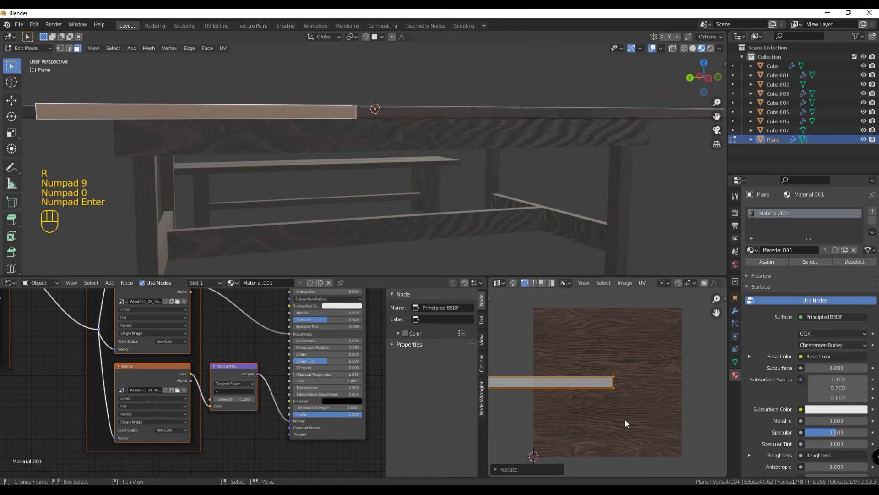
Unwrap the neighbouring long side face on the same tabletop edge and rotate its UV island by 90°
left_click(504, 113)
left_click(223, 48)
left_click(233, 57)
key("r")
key("KP_9")
key("KP_0")
key("KP_Enter")
Rotate the whole UV layout of the table's long apron by about 90° so the grain follows the board
middle_click_drag(499, 180, 517, 186)
left_click(249, 153)
left_click(608, 175)
middle_click_drag(607, 175, 490, 232)
key("Tab")
left_click(385, 132)
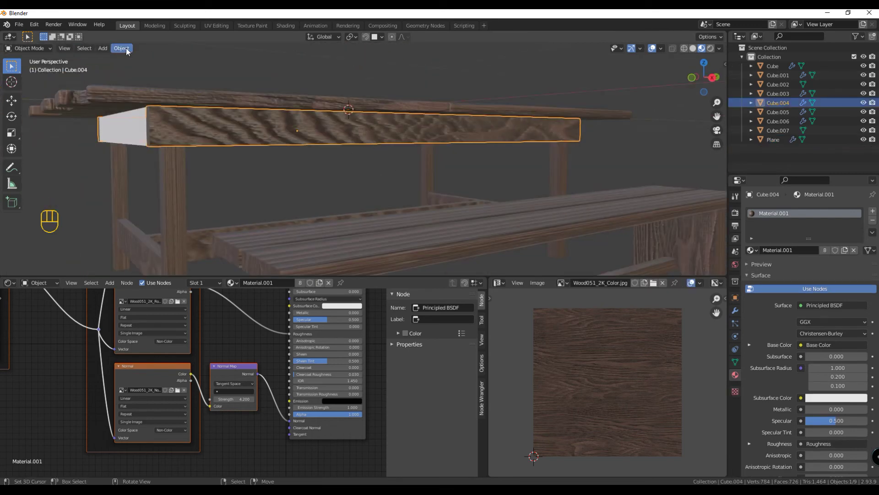
key("Tab")
key("a")
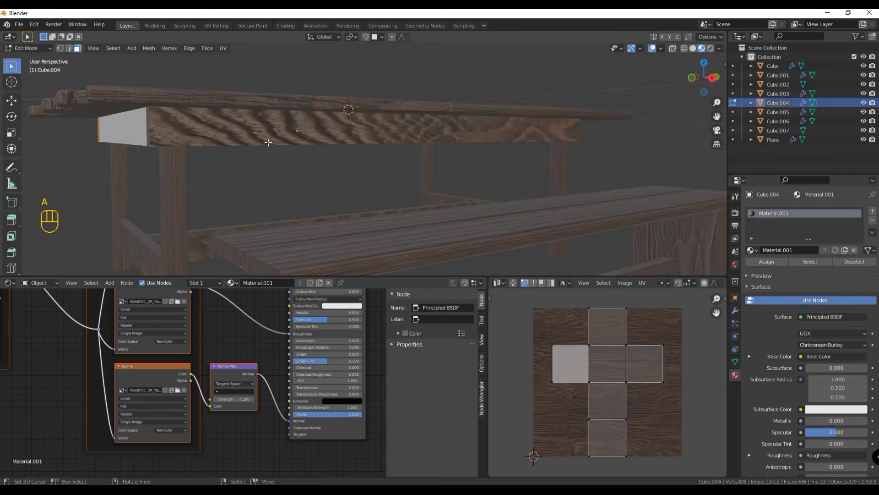
left_click(223, 49)
left_click(241, 59)
key("a")
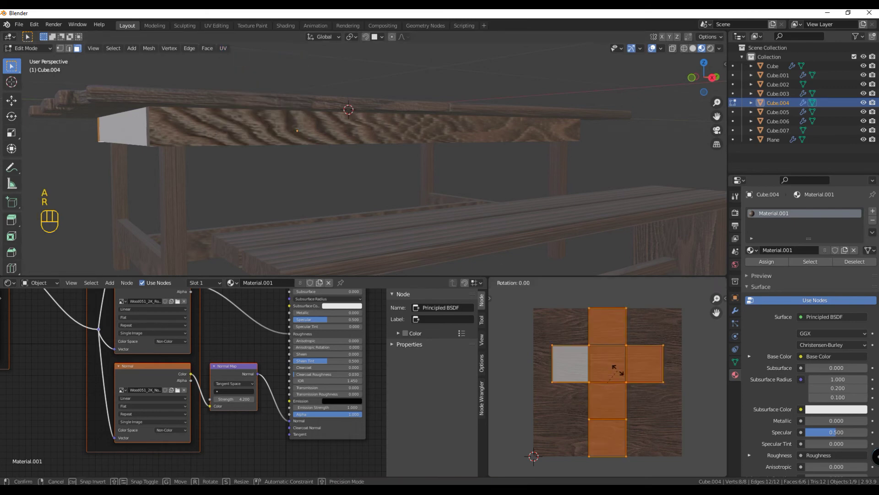
left_click(634, 414)
Unwrap the long side face on the apron's opposite side and rotate its UV island by 90°
left_click(275, 190)
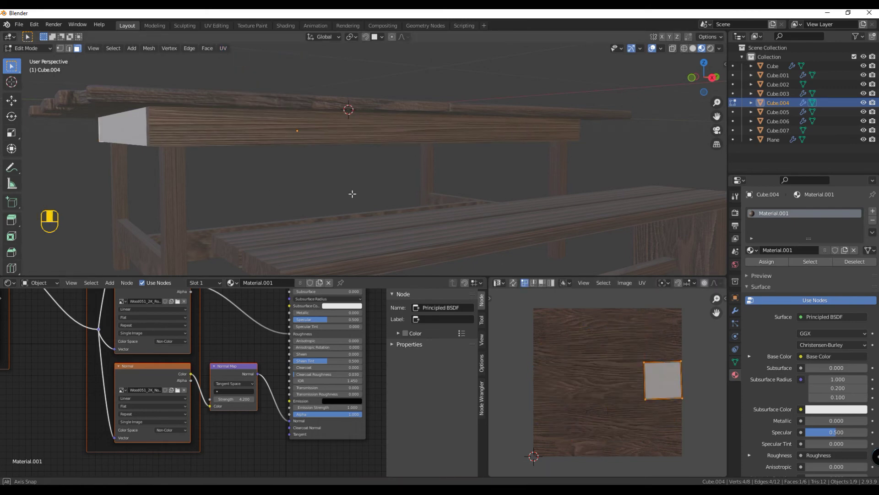
middle_click_drag(302, 186, 424, 188)
left_click(413, 140)
key("s")
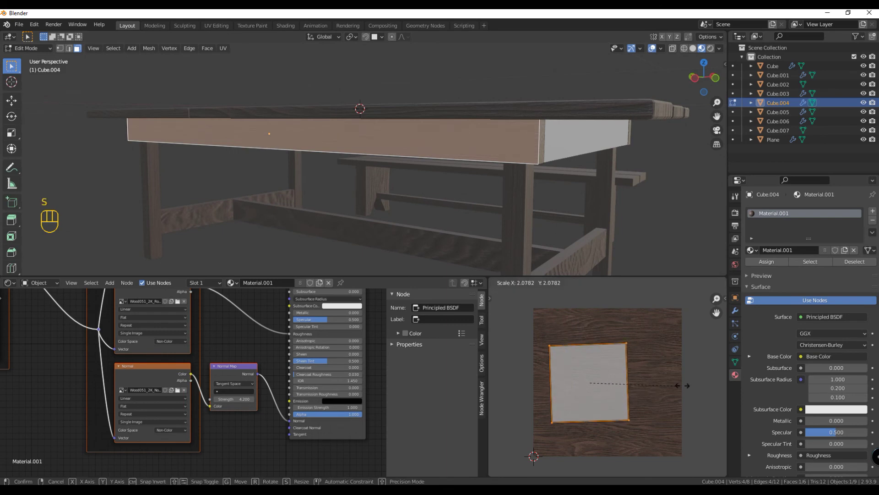
key("ctrl+z")
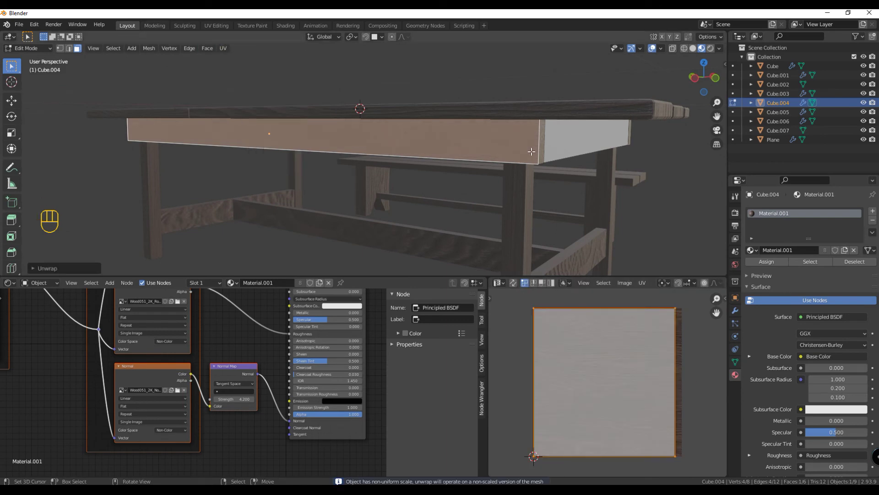
key("Tab")
key("Tab")
type("r90")
key("KP_Enter")
key("Tab")
Enlarge the UV island of the long apron's narrow end face and adjust its rotation
scroll(411, 134, "up", 3)
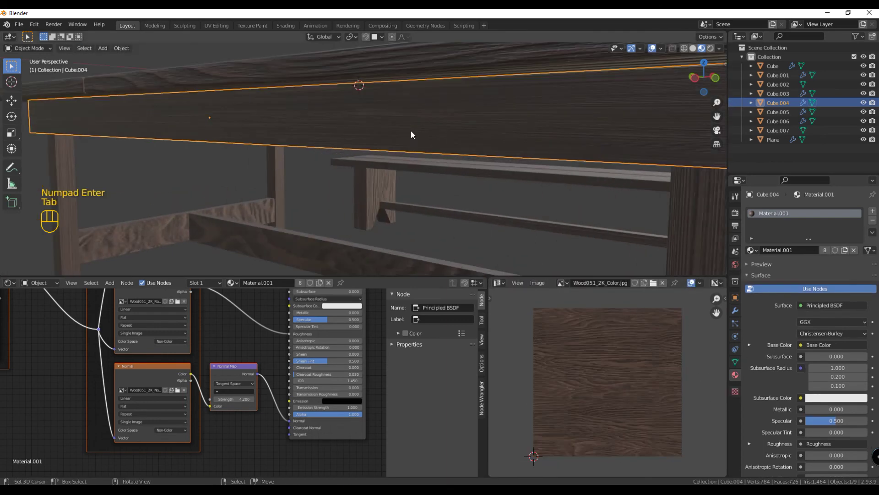
middle_click_drag(599, 222, 613, 195)
left_click(735, 311)
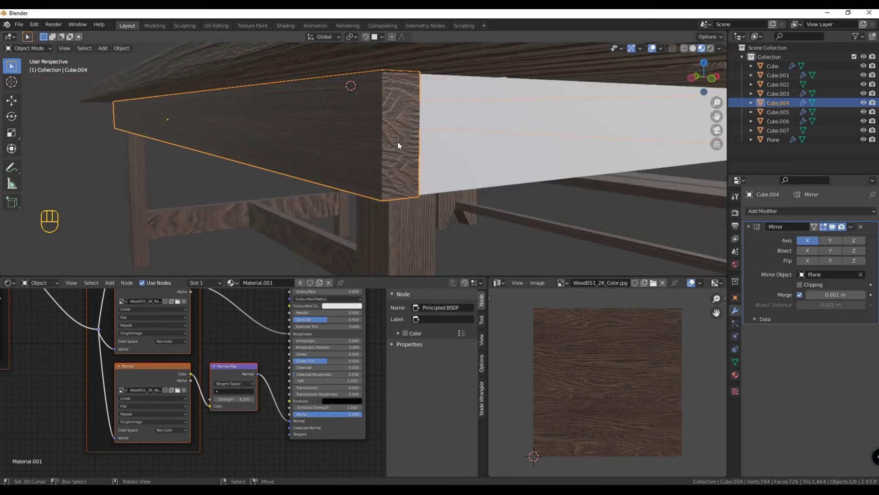
key("Tab")
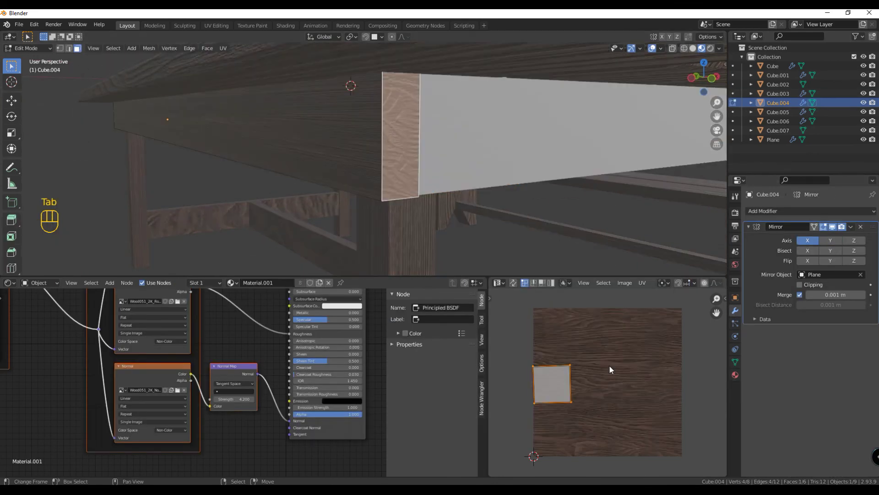
left_click(631, 433)
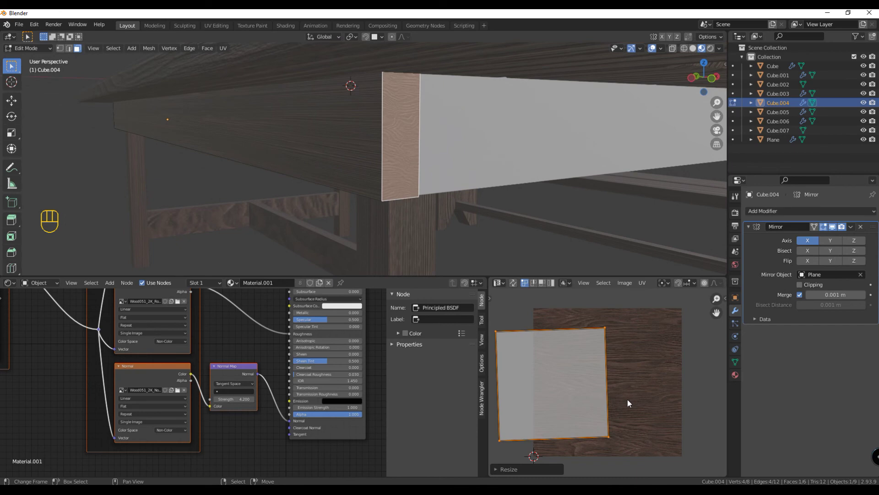
key("r")
key("Return")
Link the shared wood material Material.001 to the untextured short apron at the table's end
middle_click_drag(440, 192, 559, 226)
key("Tab")
left_click(523, 133)
left_click(674, 129, "shift")
key("ctrl+l")
left_click(675, 131)
Reset the UVs of the short end apron so its grain runs lengthwise
scroll(467, 169, "down", 4)
left_click(429, 143)
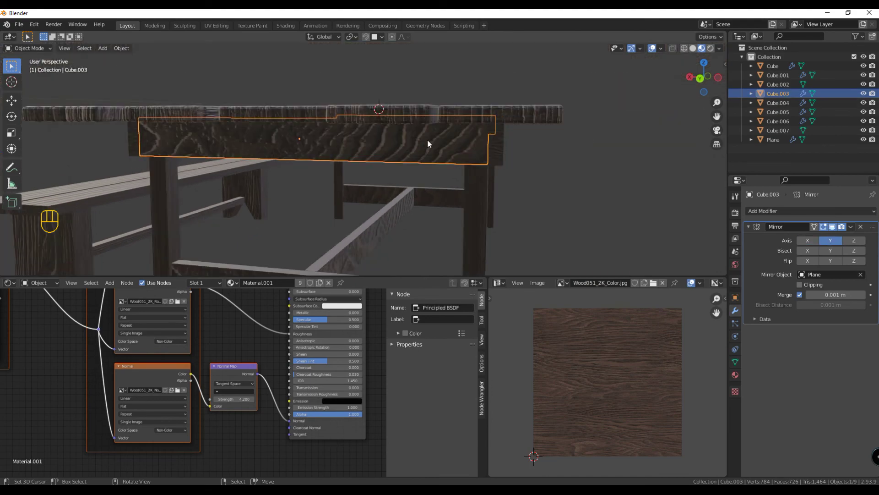
key("Tab")
left_click(226, 48)
left_click(233, 184)
key("Tab")
scroll(433, 170, "up", 3)
middle_click_drag(433, 170, 327, 210)
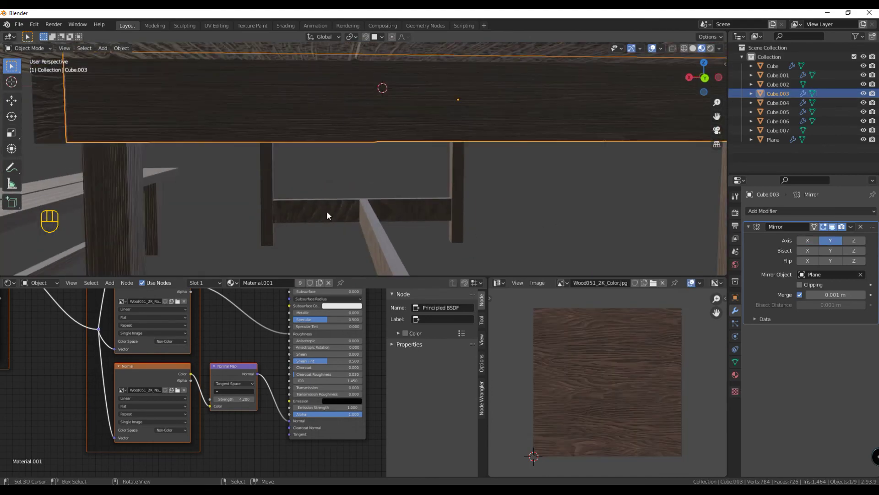
Reset the UVs of the short lower crossbar between the table legs
scroll(327, 215, "down", 3)
left_click(328, 237)
key("Tab")
key("Tab")
left_click(224, 48)
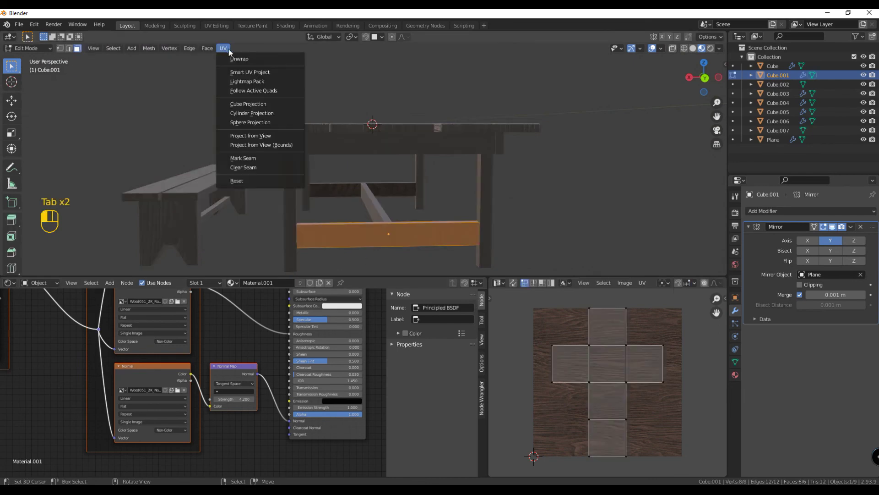
left_click(236, 180)
key("Tab")
Apply Cube Projection UV mapping to the long central stretcher beneath the table
left_click(385, 227)
key("Tab")
left_click(223, 48)
left_click(239, 103)
key("Tab")
scroll(595, 224, "up", 3)
middle_click_drag(453, 209, 551, 210)
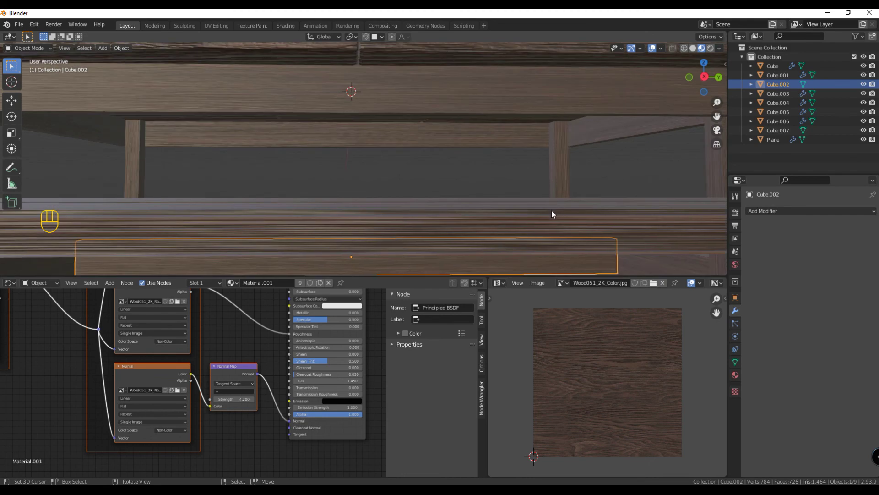
Apply Cube Projection UV mapping to the bench's seat planks
scroll(552, 210, "down", 2)
left_click(496, 201)
key("Tab")
left_click(223, 48)
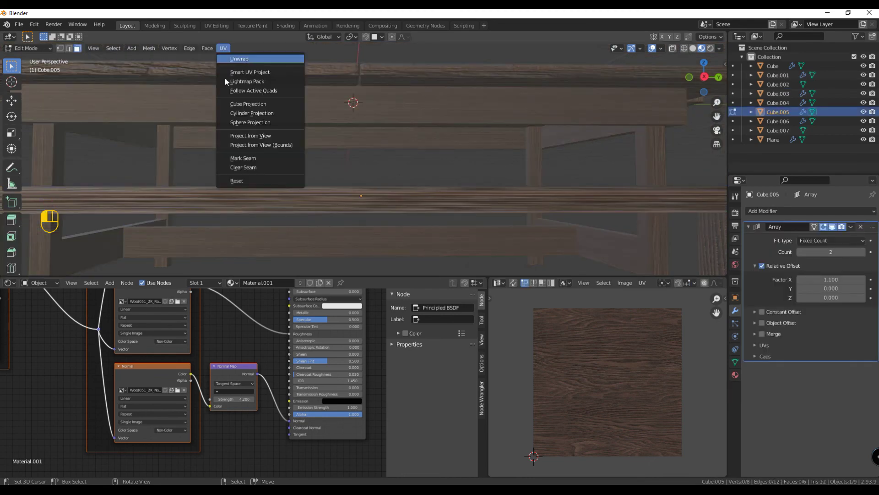
left_click(242, 105)
scroll(426, 212, "down", 4)
middle_click_drag(425, 212, 544, 194)
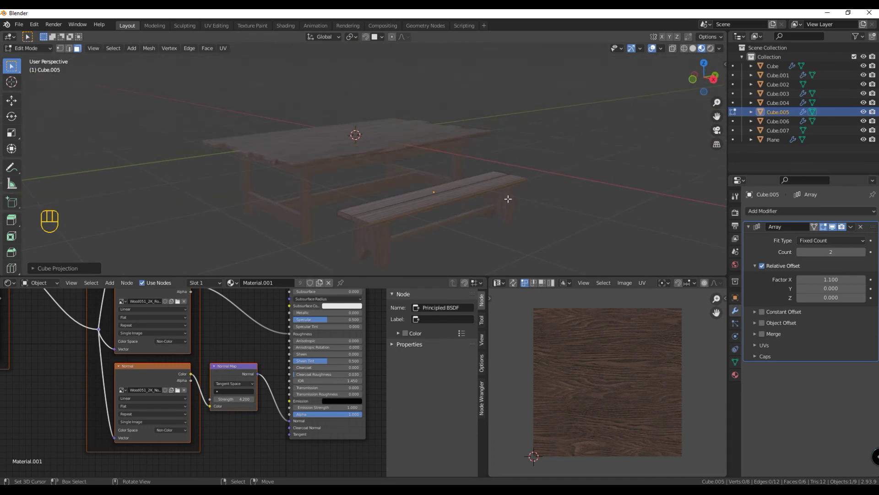
key("Tab")
Select the bench's legs, stretcher and seat and convert them to meshes
left_click(373, 242)
left_click(425, 229, "shift")
left_click(418, 201, "shift")
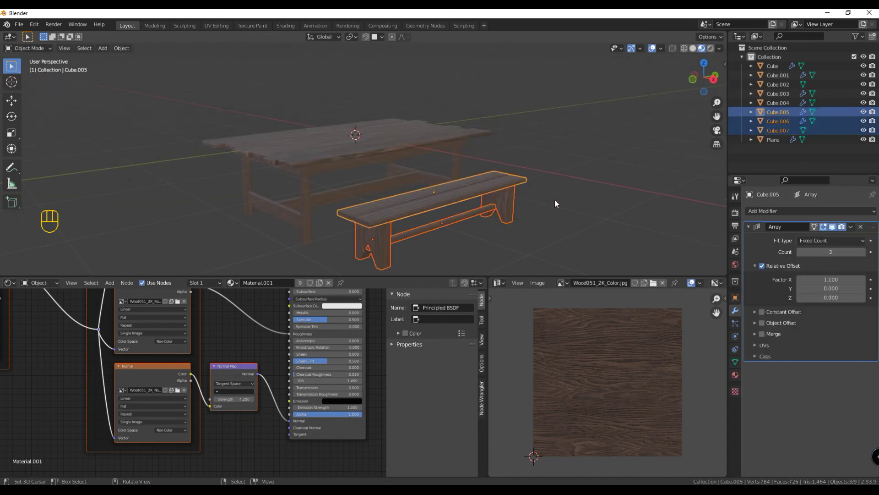
key("w")
mouse_move(548, 251)
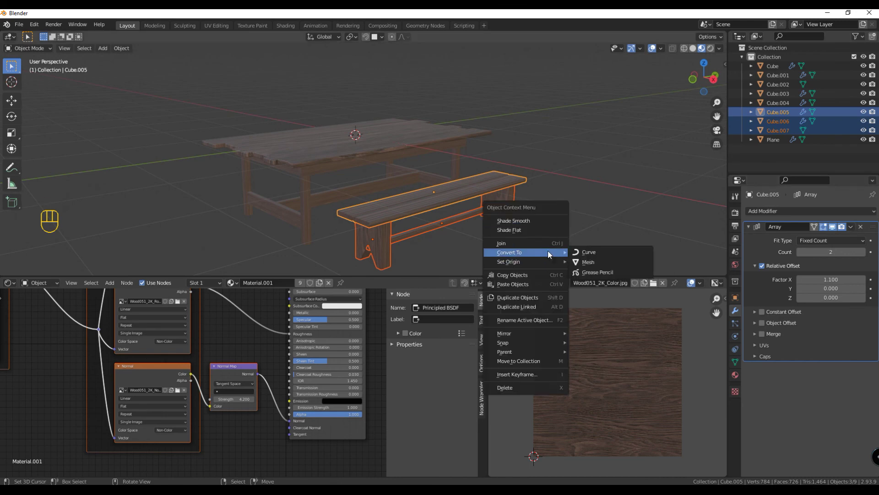
left_click(588, 262)
Shade the bench parts smooth and enable Auto Smooth at 30°
key("w")
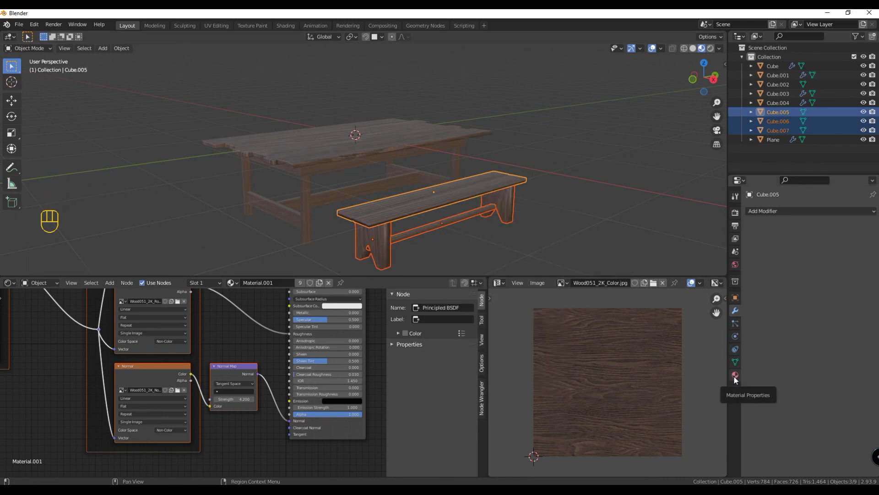
left_click(736, 361)
left_click(800, 383)
Join the bench's seat, legs and stretcher into one object
middle_click_drag(300, 235, 544, 224)
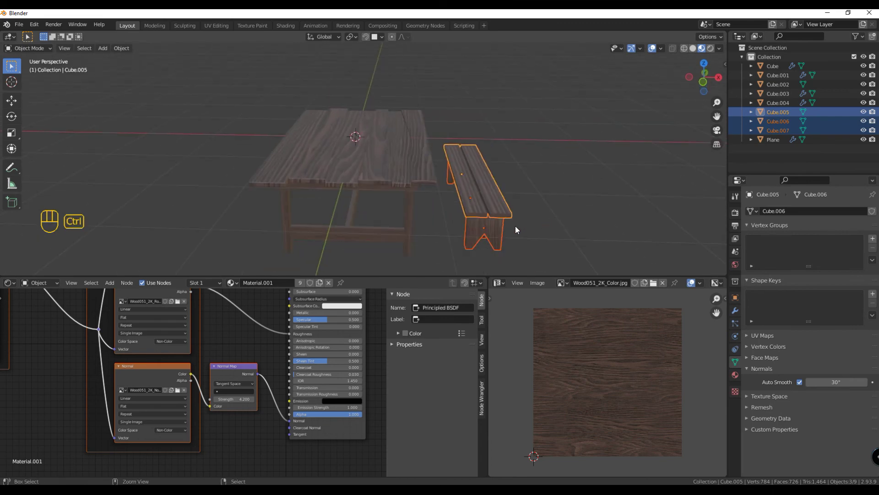
key("ctrl+j")
key("Tab")
key("Tab")
key("Tab")
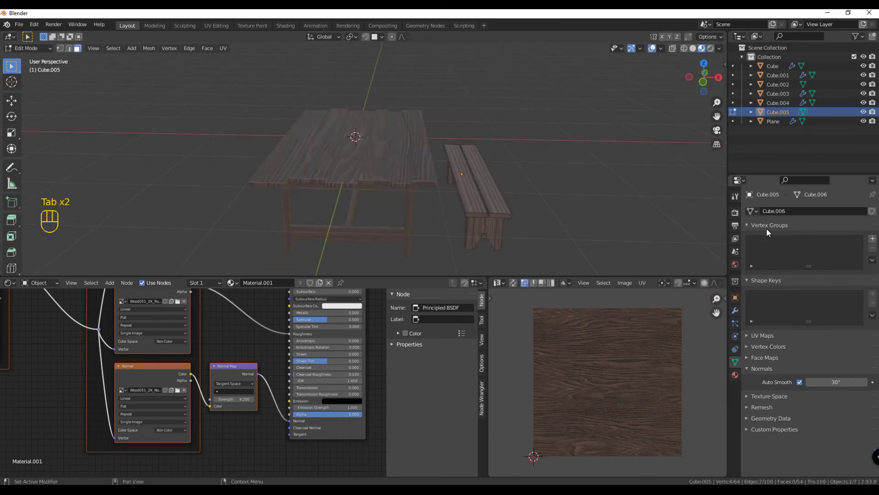
left_click(491, 194)
key("Tab")
Add a Mirror modifier to the bench with the tabletop as mirror object
left_click(770, 211)
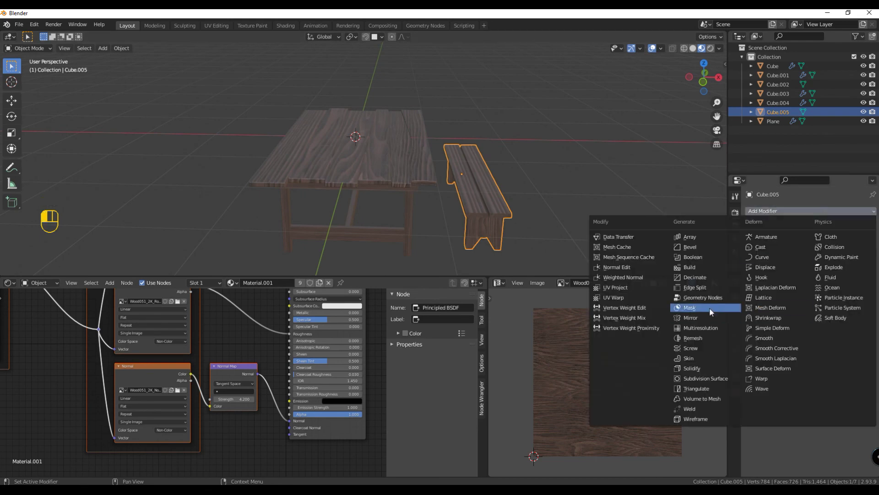
left_click(705, 318)
left_click(355, 158)
Shade the table parts smooth and convert them and the mirrored bench to meshes
middle_click_drag(590, 175, 338, 128)
left_click_drag(327, 108, 422, 241, "shift")
right_click(338, 144)
left_click(337, 143)
right_click(342, 147)
mouse_move(357, 177)
left_click(381, 187)
Try to join the box-selected table parts into one object
left_click(351, 98)
middle_click_drag(352, 98, 339, 114)
left_click_drag(338, 114, 383, 220)
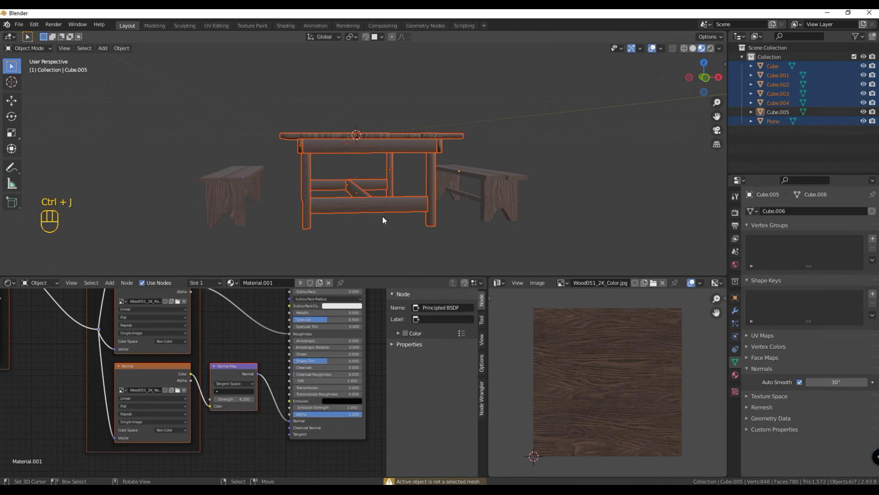
middle_click_drag(312, 174, 411, 158)
left_click(365, 210)
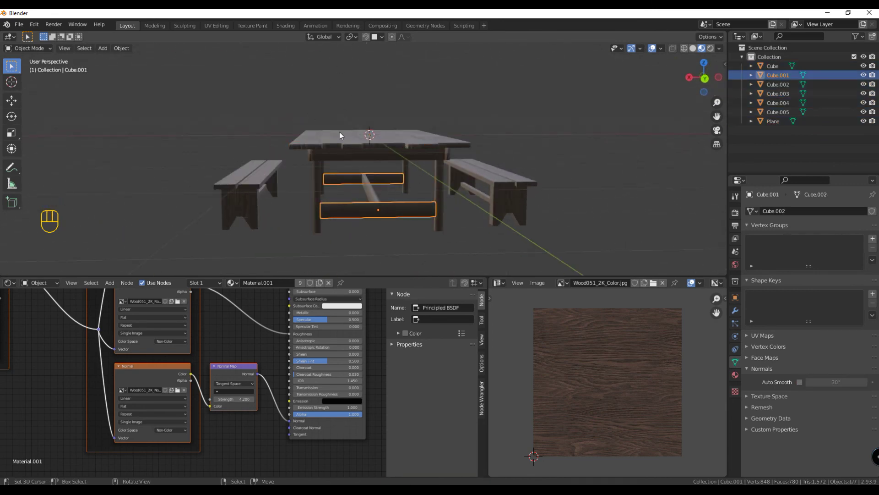
left_click_drag(340, 132, 249, 202)
key("ctrl+j")
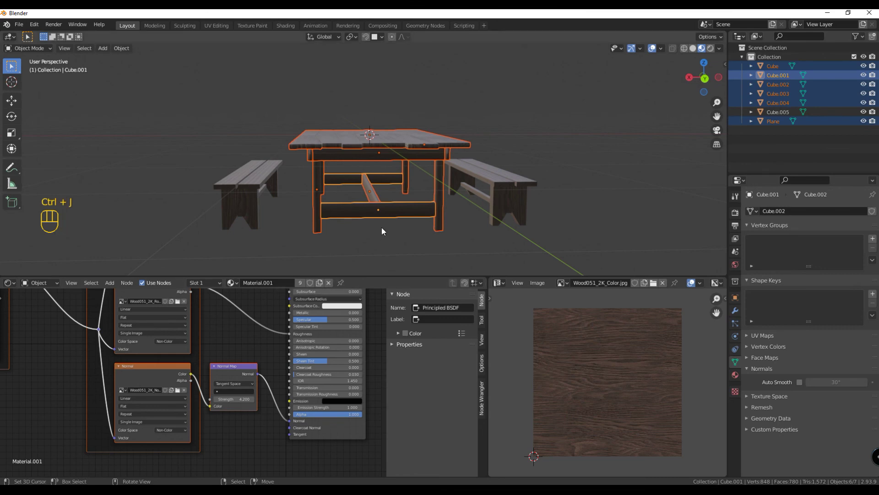
Select all the table parts with the tabletop as active object and join them into one object
middle_click_drag(381, 233, 440, 232)
left_click(773, 121)
left_click(735, 311)
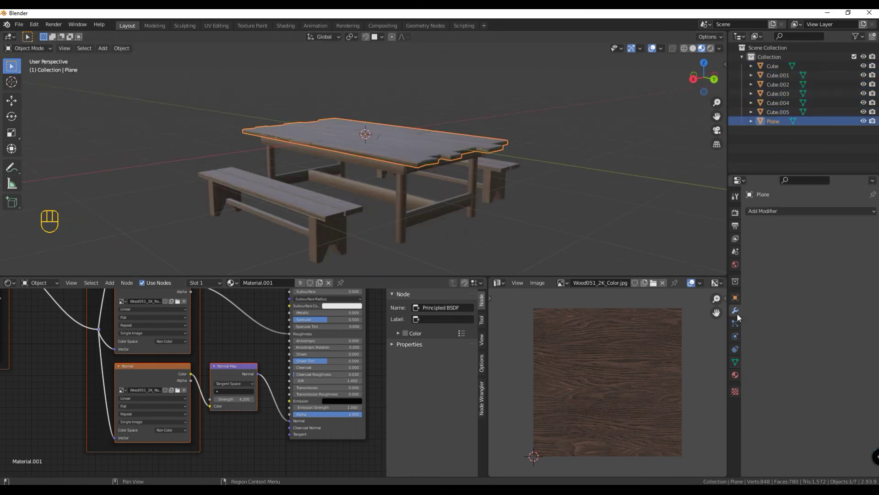
left_click(411, 198, "shift")
middle_click_drag(538, 221, 295, 12)
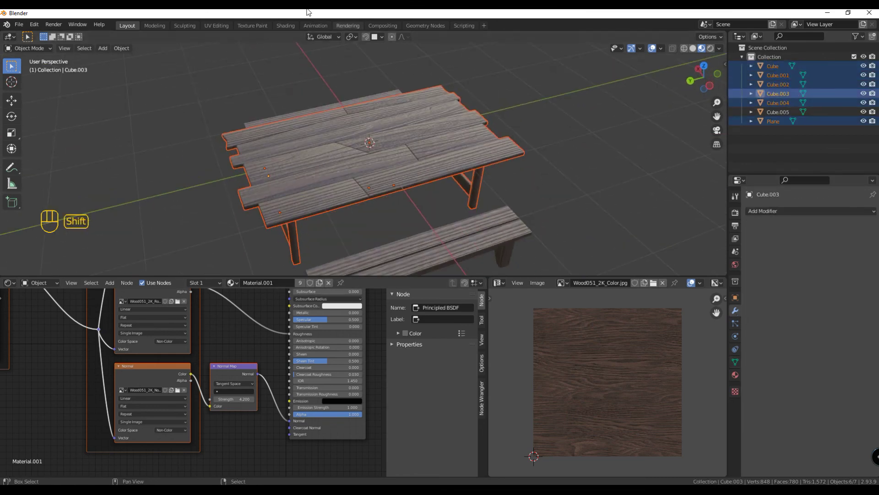
left_click(376, 150, "shift")
key("ctrl+j")
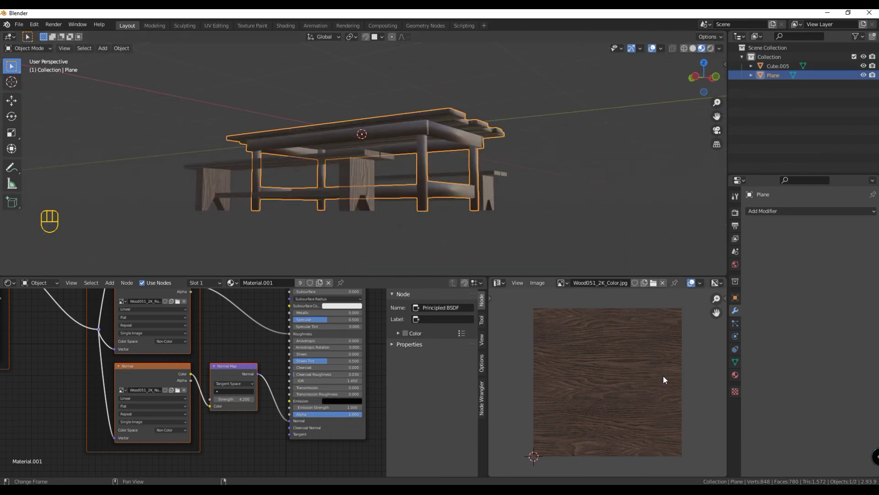